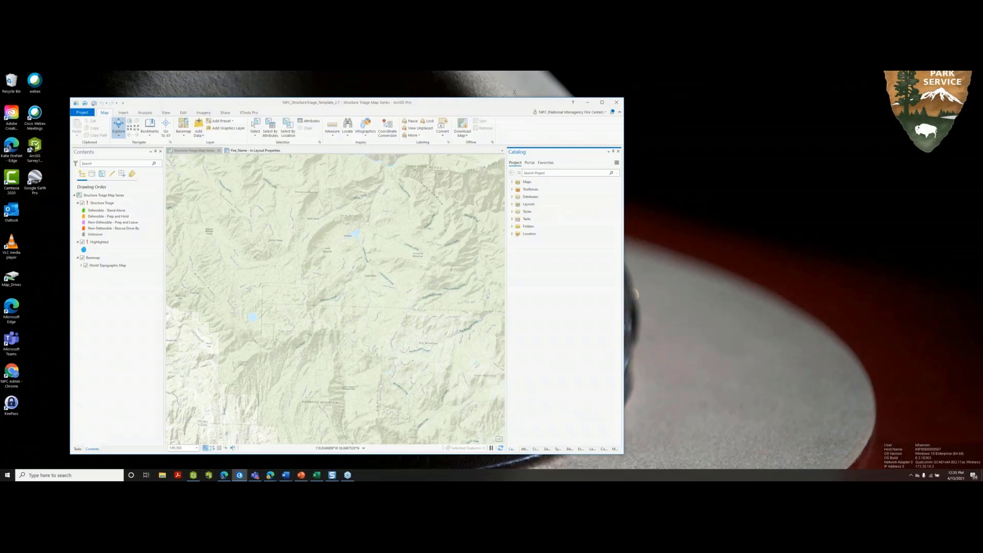
Enlarge the window and select the #TRAINING Structure Triage GISS Edit Service in the Catalog's Portal favorites.
{"action": "left_click_drag", "start_coordinate": [513, 85], "coordinate": [512, 62]}
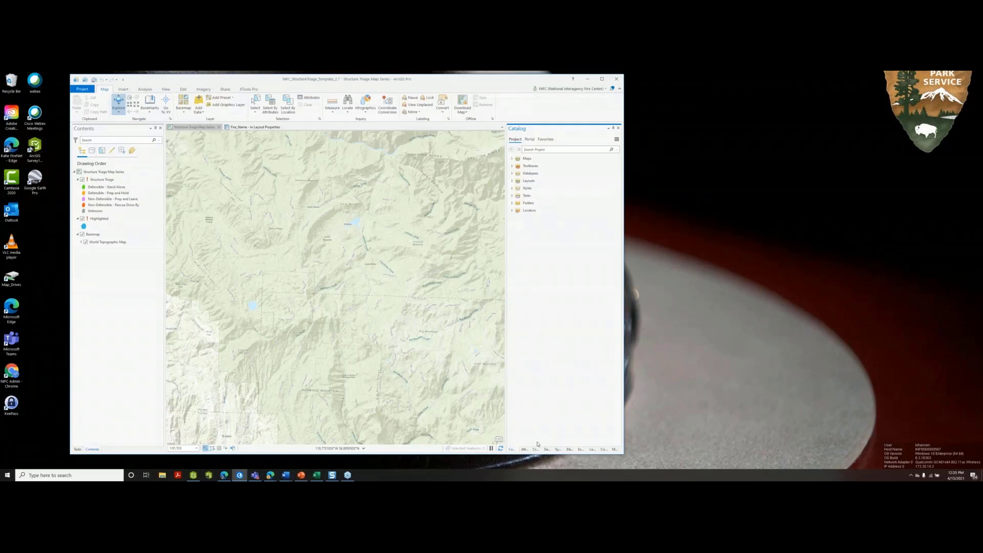
{"action": "left_click", "coordinate": [531, 140]}
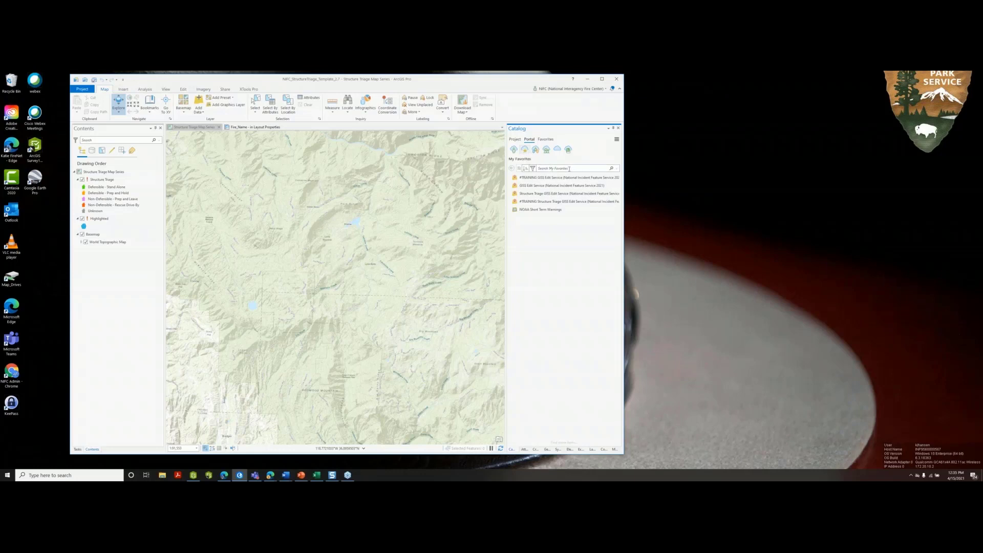
{"action": "left_click", "coordinate": [557, 202]}
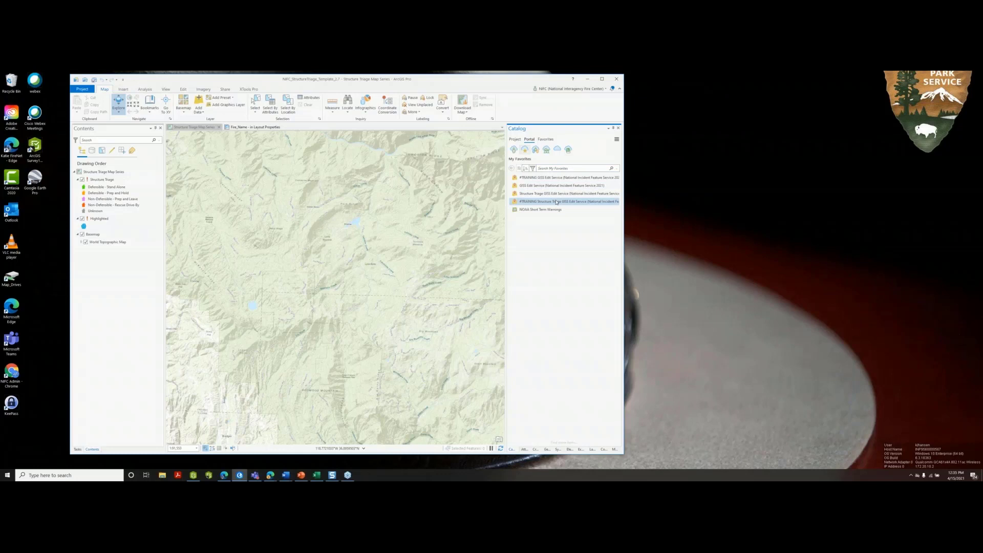
{"action": "mouse_move", "coordinate": [557, 204]}
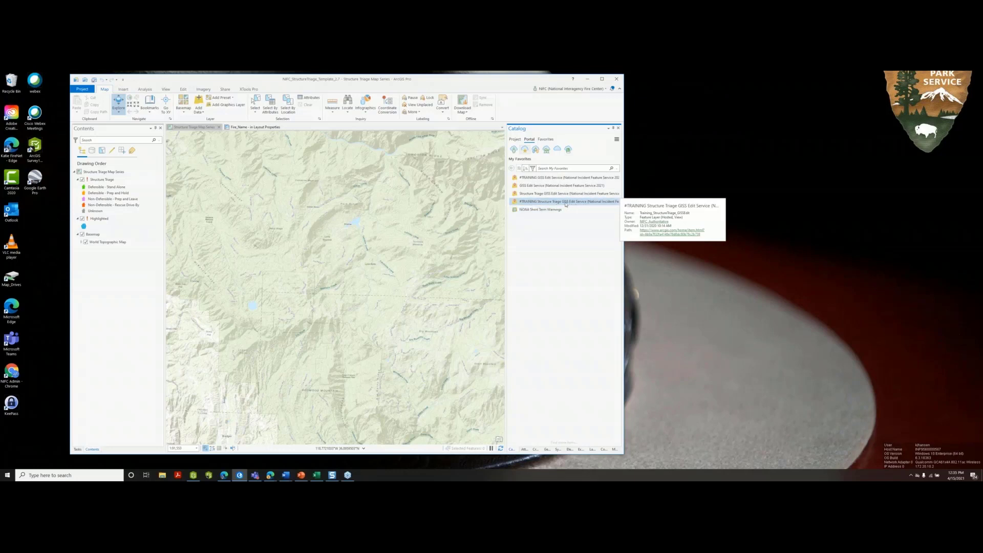
Add the training Structure Triage edit service to the current map and zoom in on its triage points.
{"action": "left_click", "coordinate": [566, 204]}
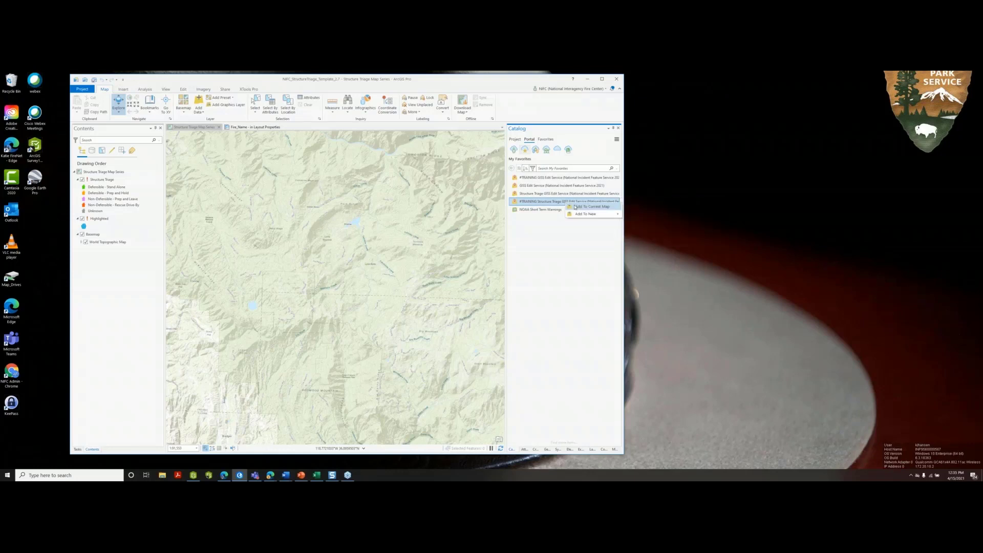
{"action": "mouse_move", "coordinate": [575, 207]}
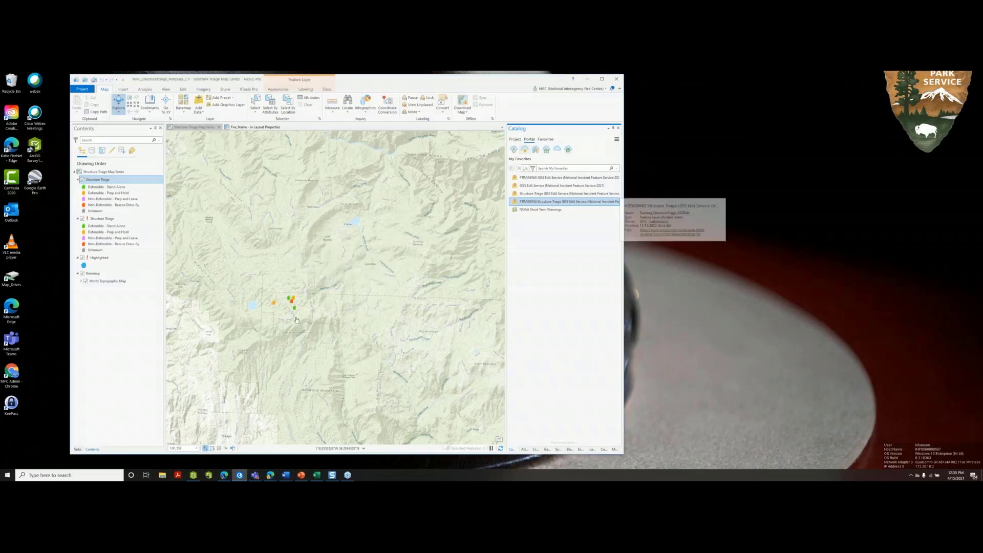
{"action": "scroll", "coordinate": [285, 326], "scroll_direction": "up", "scroll_amount": 1}
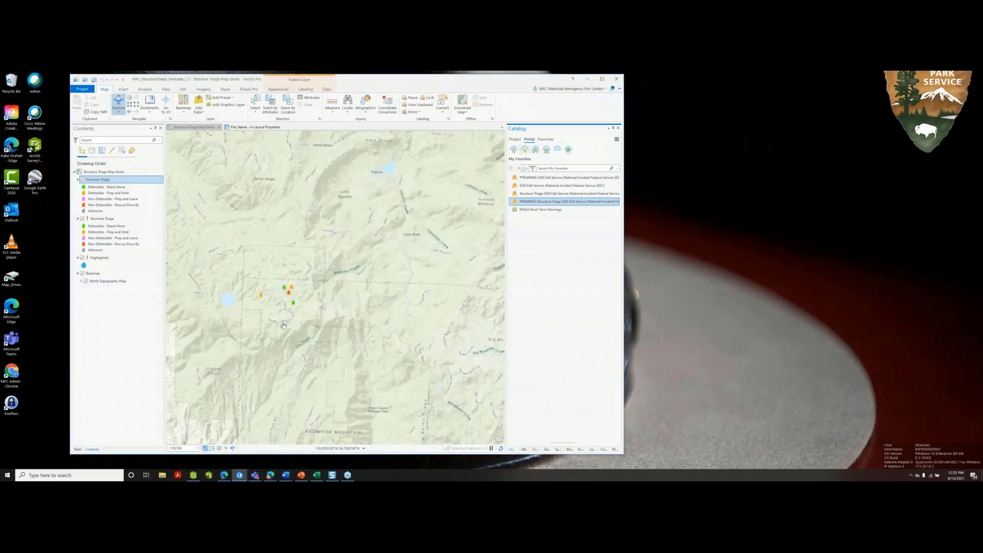
{"action": "scroll", "coordinate": [284, 326], "scroll_direction": "up", "scroll_amount": 1}
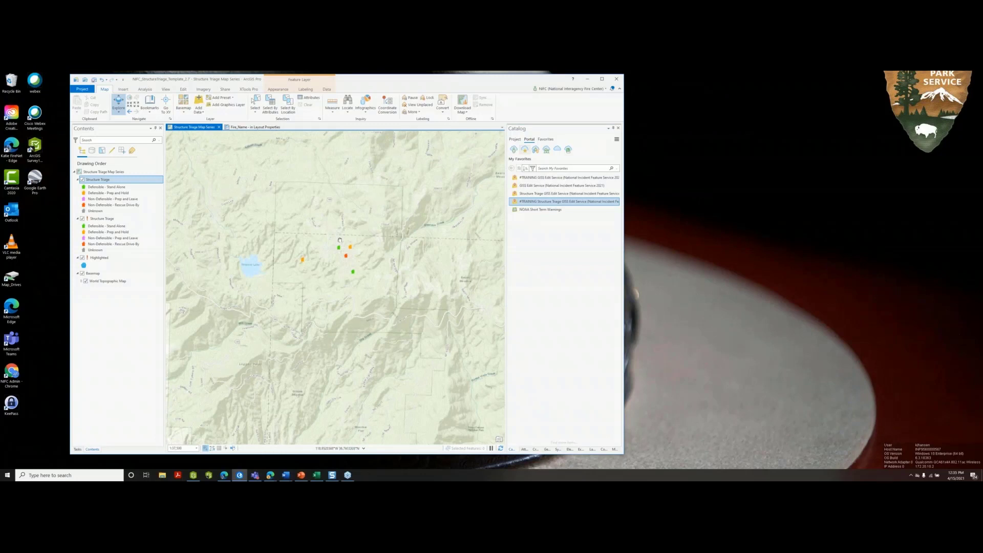
{"action": "left_click_drag", "start_coordinate": [340, 240], "coordinate": [307, 251]}
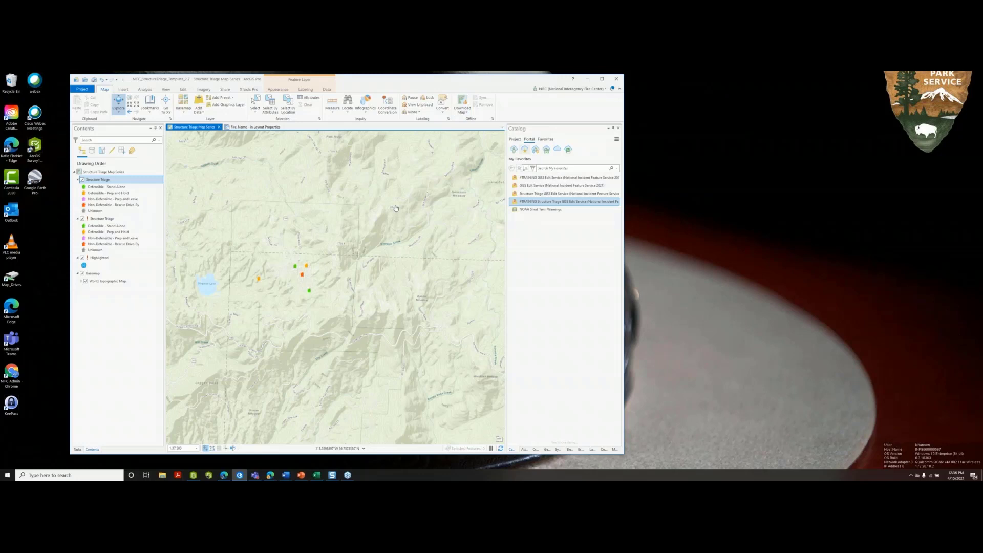
{"action": "mouse_move", "coordinate": [360, 245]}
{"action": "left_mouse_down"}
{"action": "mouse_move", "coordinate": [341, 255]}
{"action": "mouse_move", "coordinate": [351, 253]}
{"action": "left_mouse_up"}
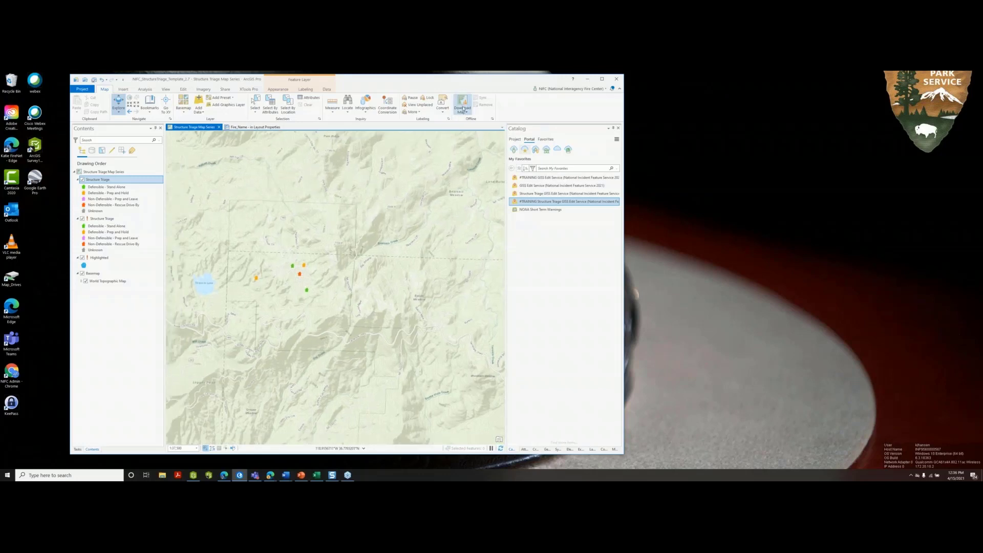
Review the Offline share and download options, then download the Structure Triage map for offline use.
{"action": "left_click", "coordinate": [493, 119]}
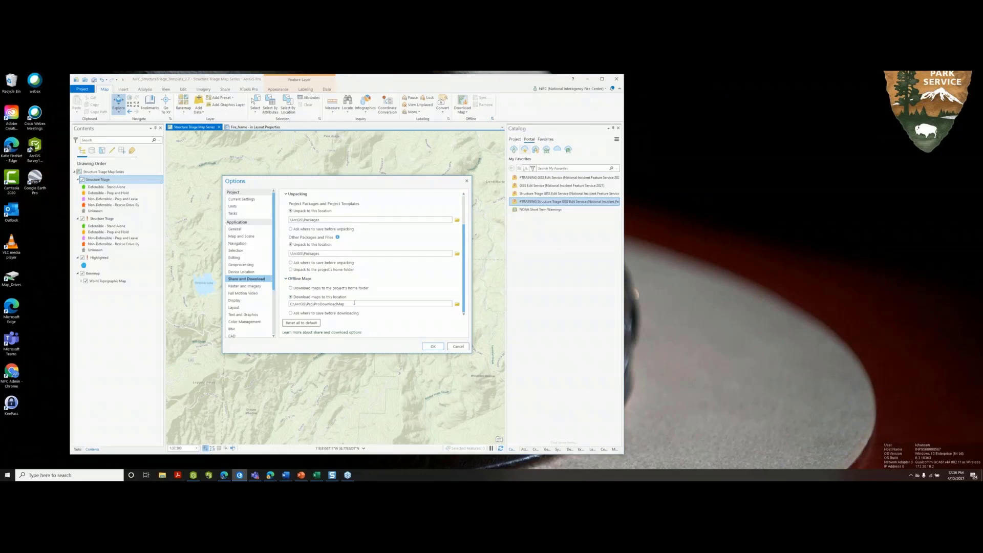
{"action": "left_click", "coordinate": [456, 347]}
{"action": "left_click", "coordinate": [463, 105]}
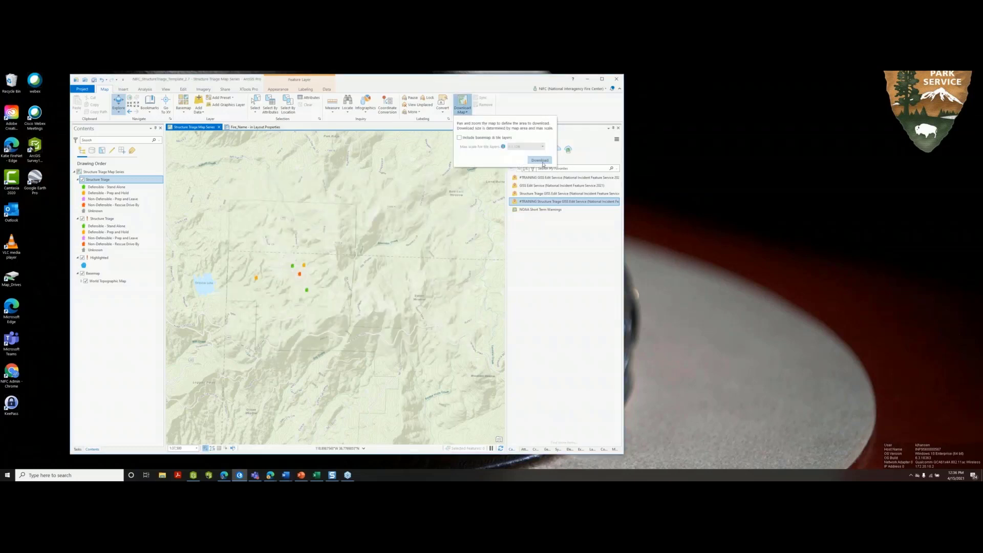
{"action": "left_click", "coordinate": [541, 161]}
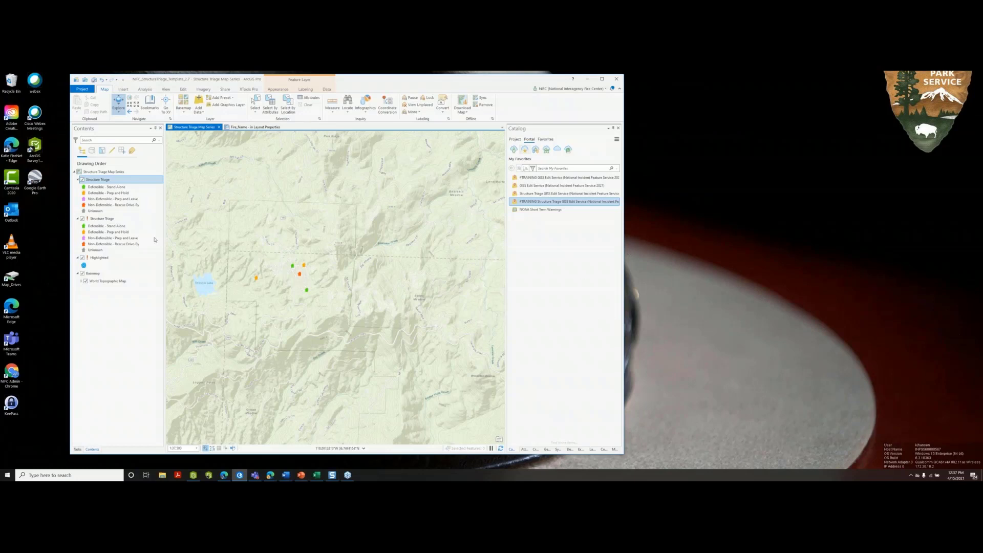
{"action": "right_click", "coordinate": [96, 174]}
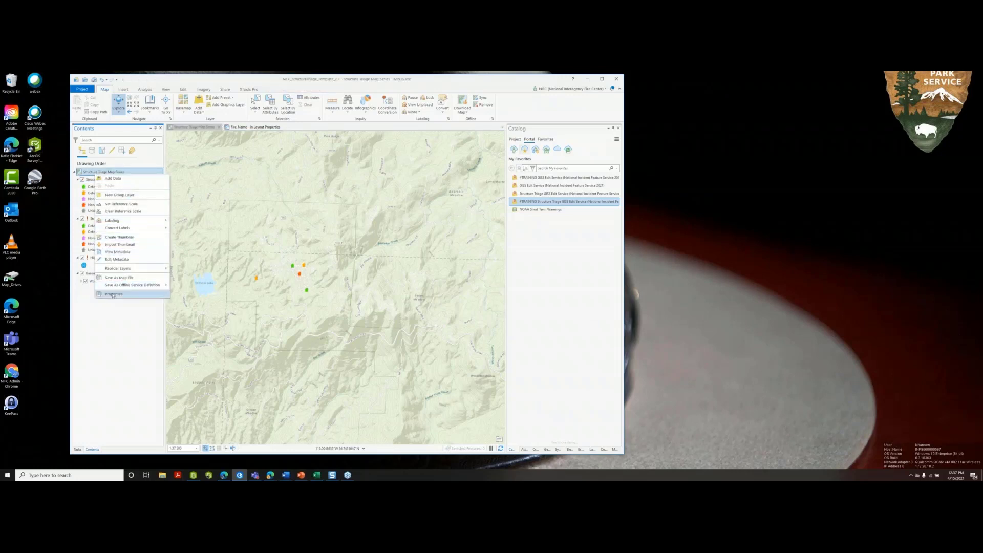
{"action": "left_click", "coordinate": [113, 295]}
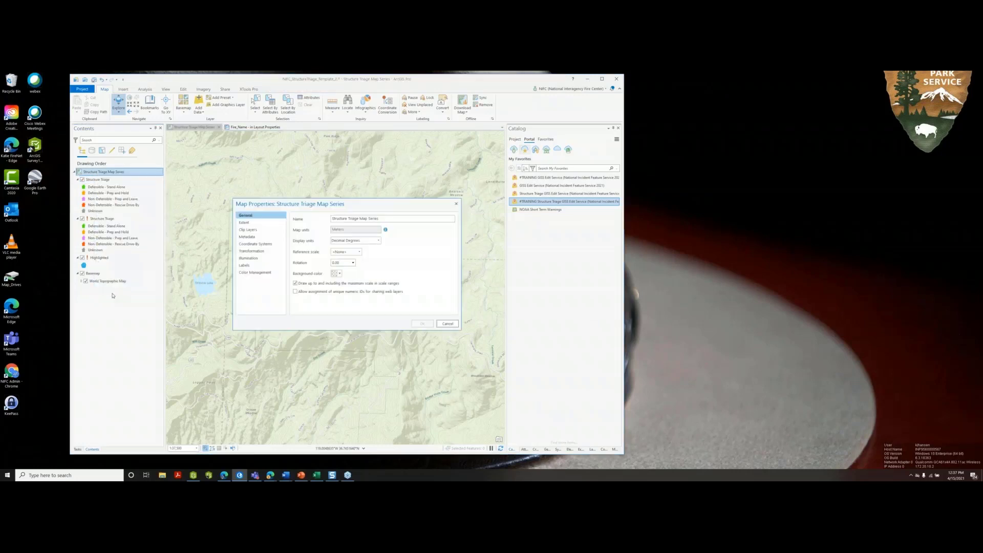
{"action": "left_click", "coordinate": [256, 244]}
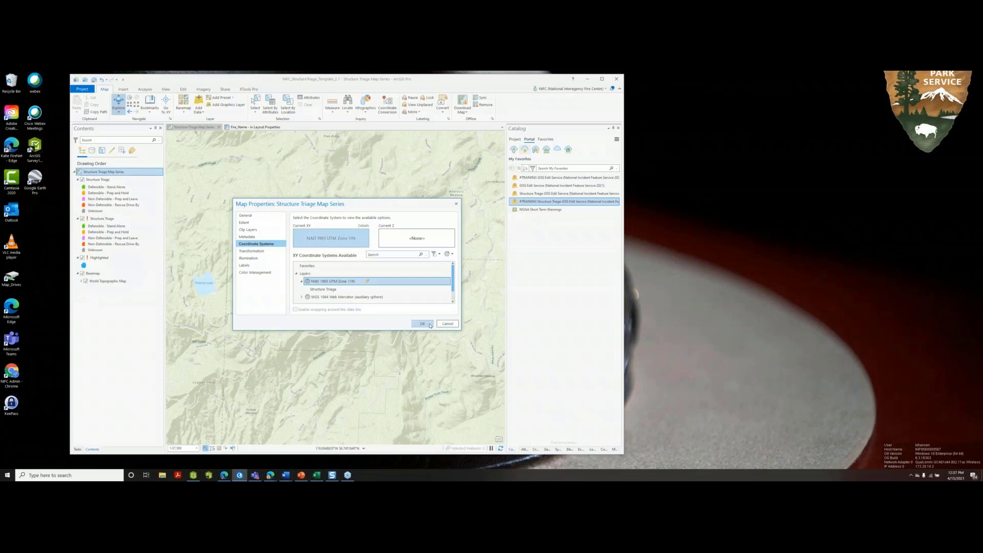
{"action": "left_click", "coordinate": [430, 324]}
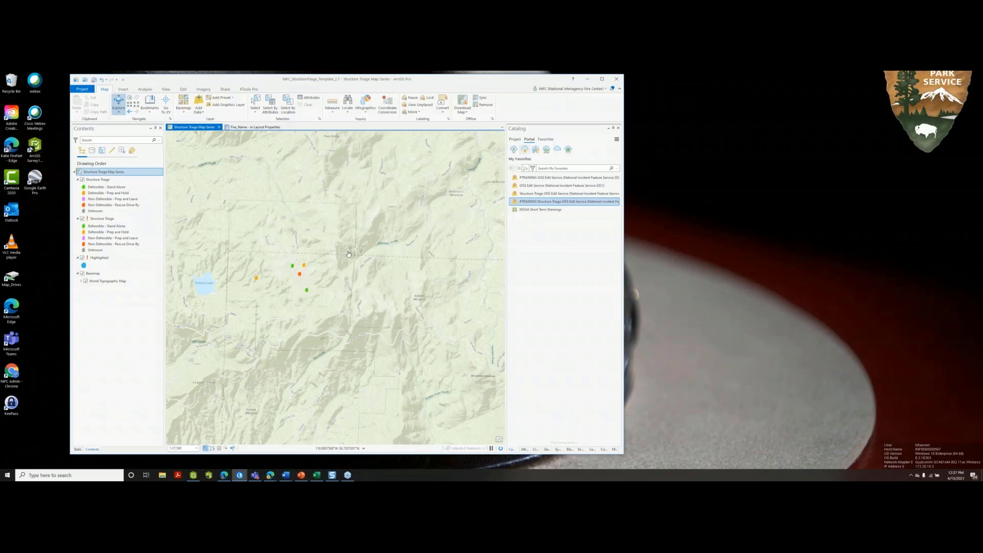
{"action": "left_click", "coordinate": [105, 180]}
{"action": "right_click", "coordinate": [105, 183]}
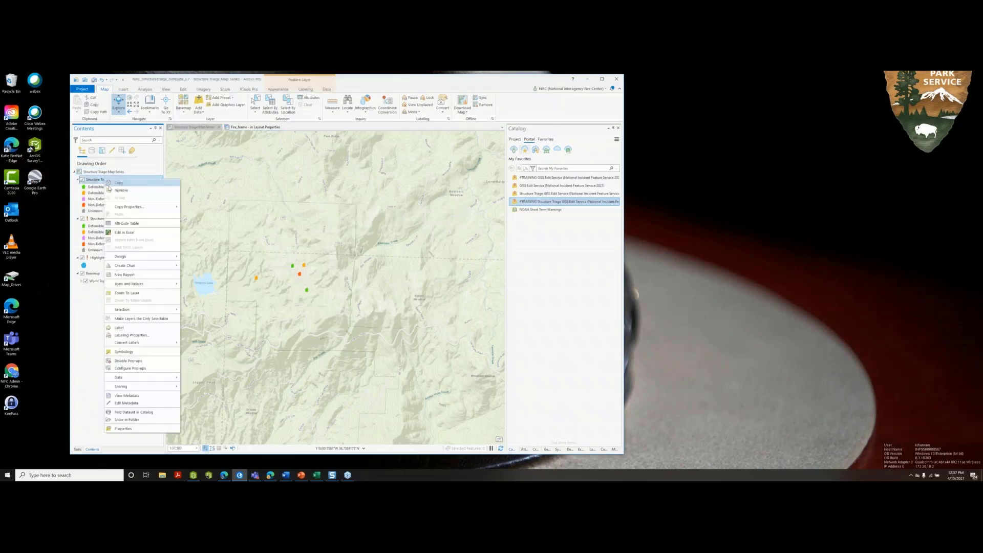
{"action": "left_click", "coordinate": [128, 224]}
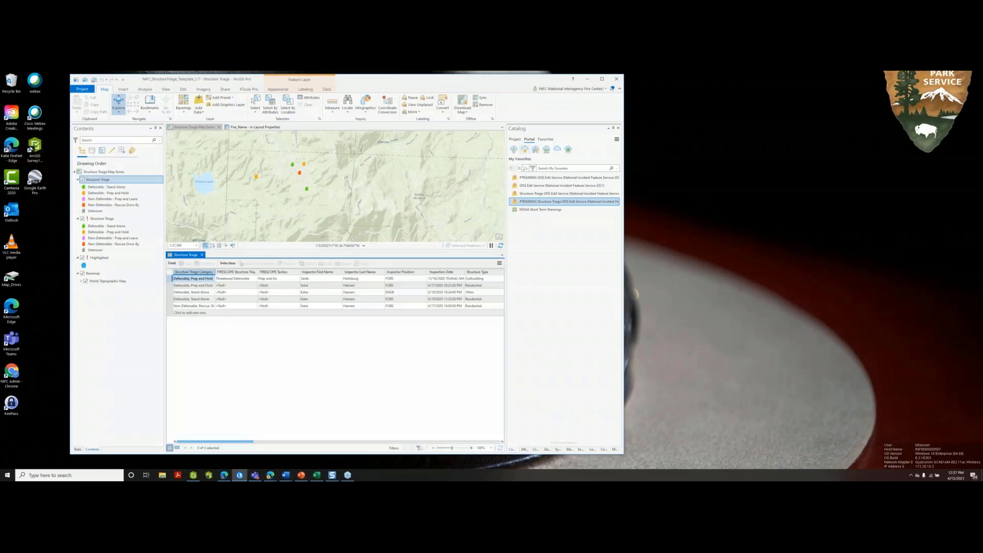
{"action": "left_click_drag", "start_coordinate": [187, 441], "coordinate": [384, 441]}
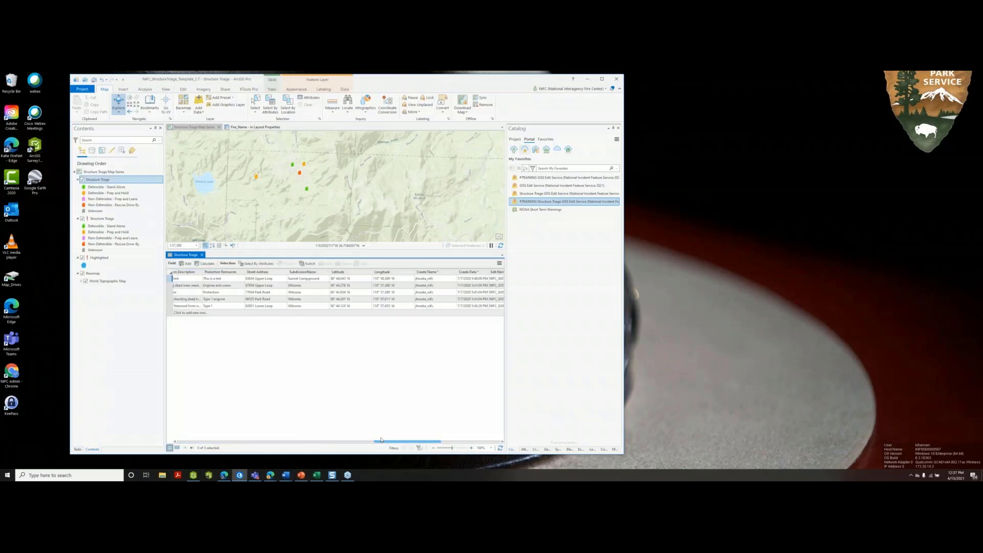
{"action": "left_click", "coordinate": [202, 255]}
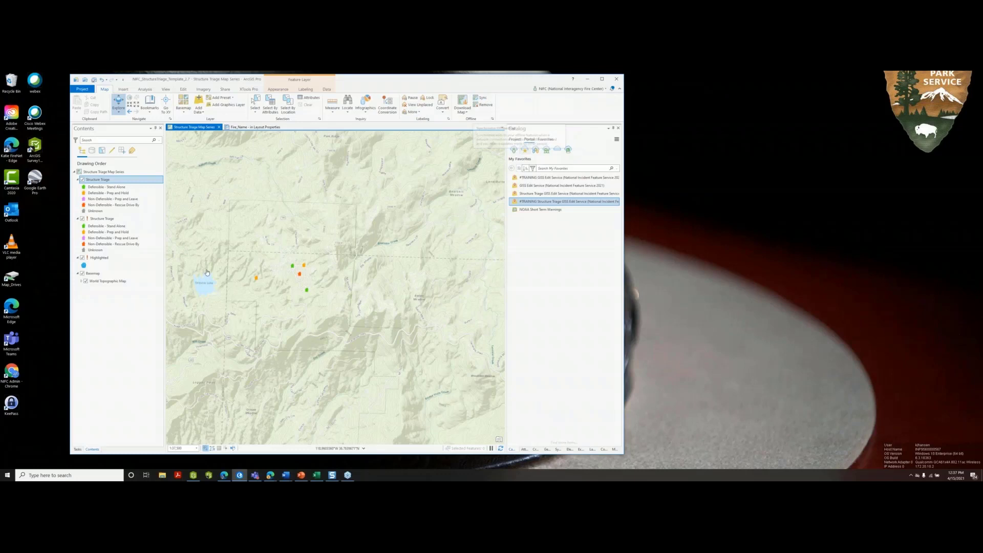
Open the Mobile Geodatabase To File Geodatabase tool from the geoprocessing favorites.
{"action": "left_click", "coordinate": [536, 450]}
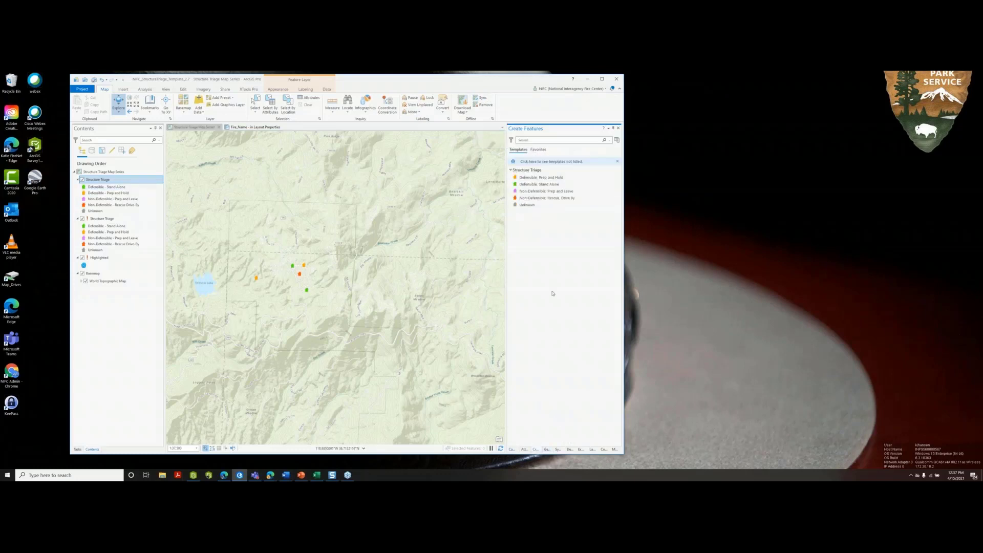
{"action": "left_click", "coordinate": [548, 449]}
{"action": "left_click", "coordinate": [512, 140]}
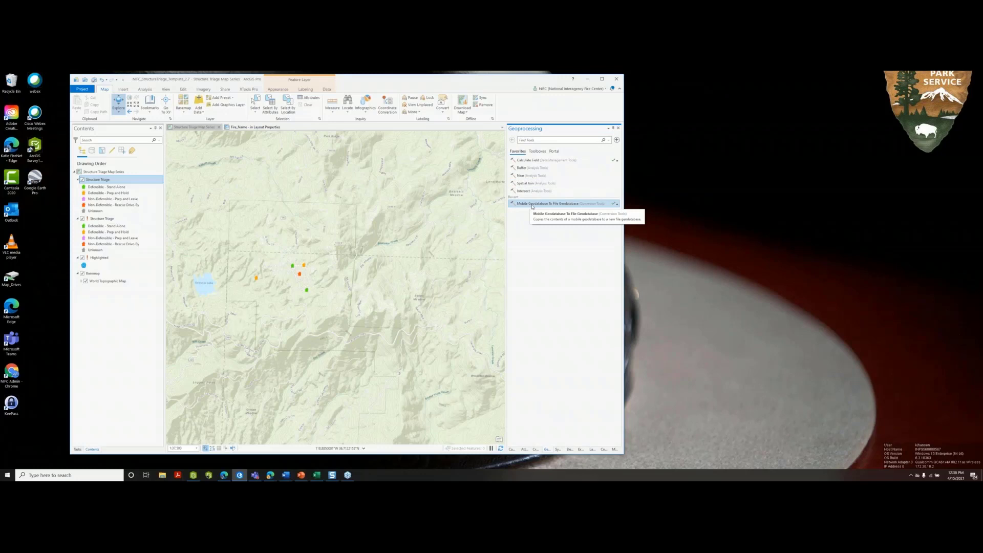
{"action": "left_click", "coordinate": [558, 204]}
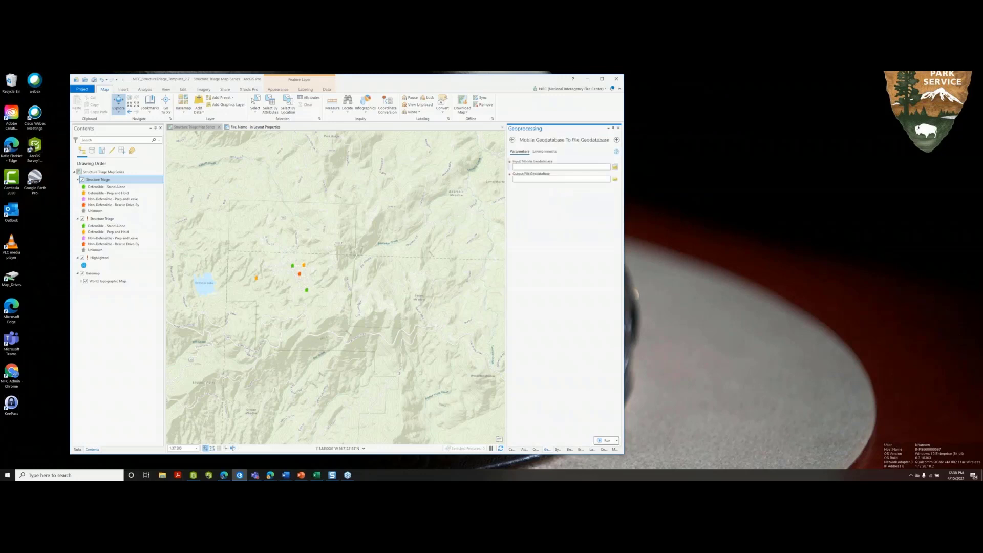
Set the tool's input to the Training_StructureTriage mobile geodatabase in the ProDownloadMap folder, then browse for the output.
{"action": "left_click", "coordinate": [615, 168]}
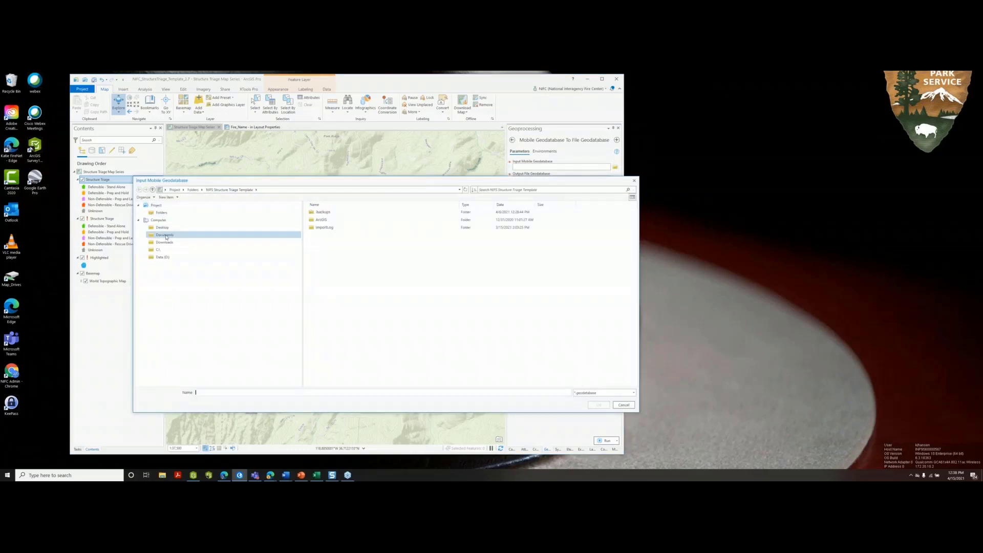
{"action": "left_click", "coordinate": [266, 250]}
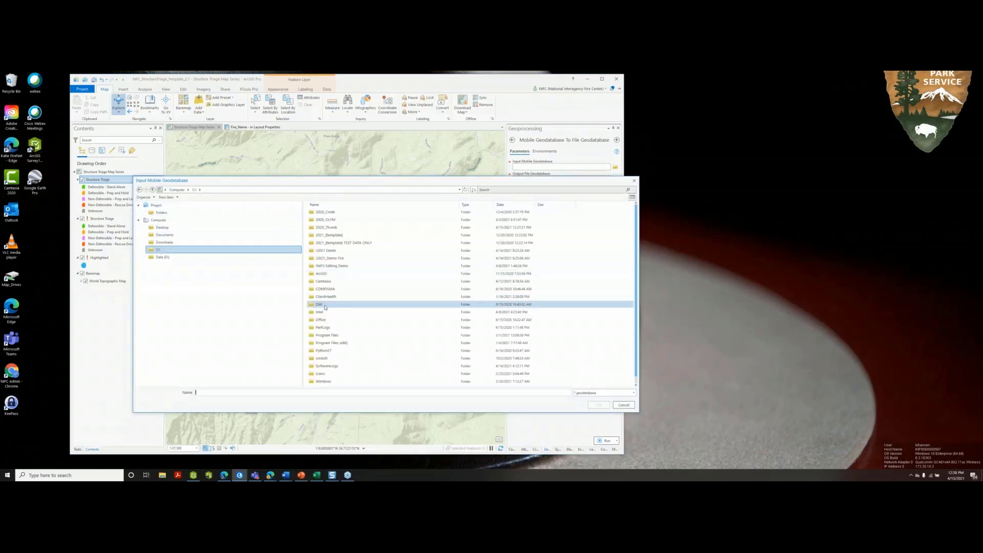
{"action": "double_click", "coordinate": [325, 274]}
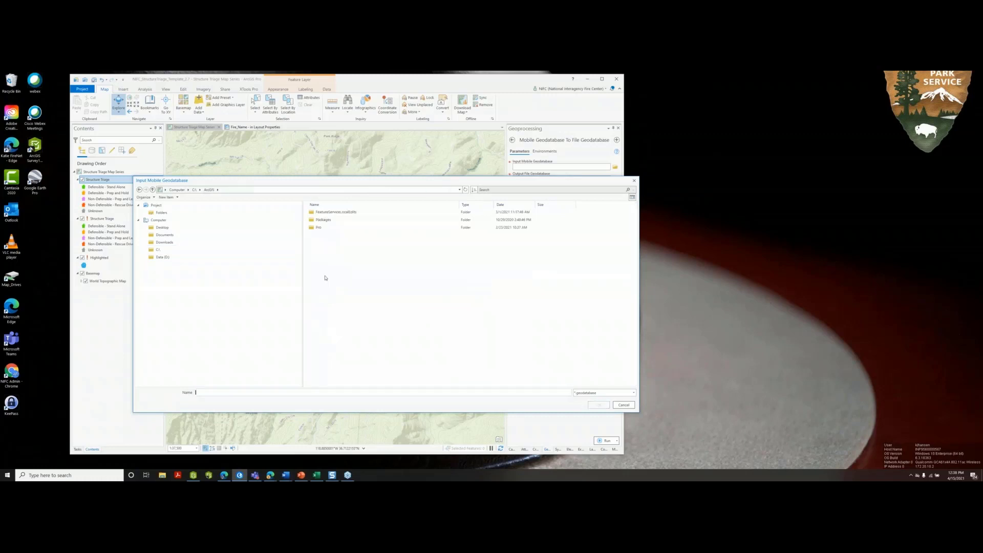
{"action": "double_click", "coordinate": [321, 228]}
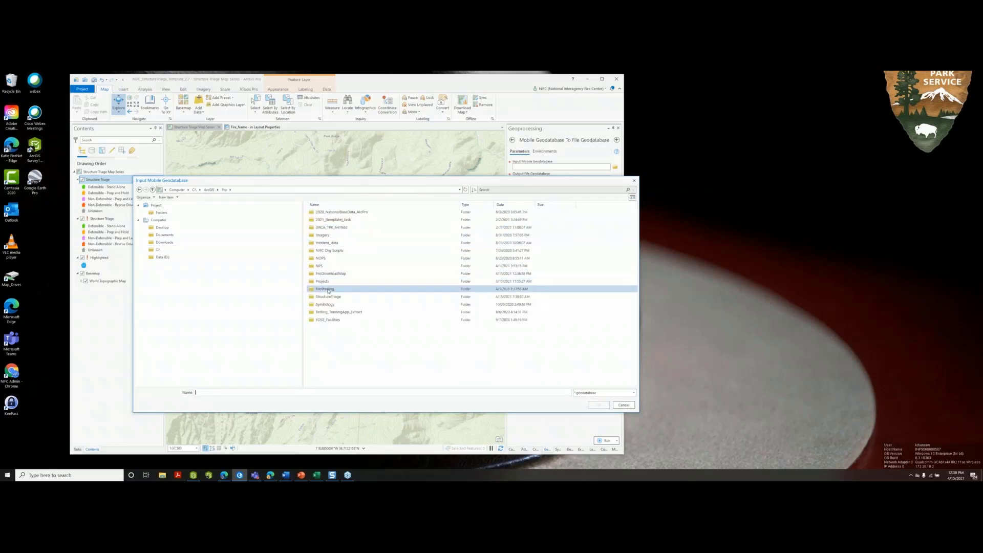
{"action": "double_click", "coordinate": [330, 274]}
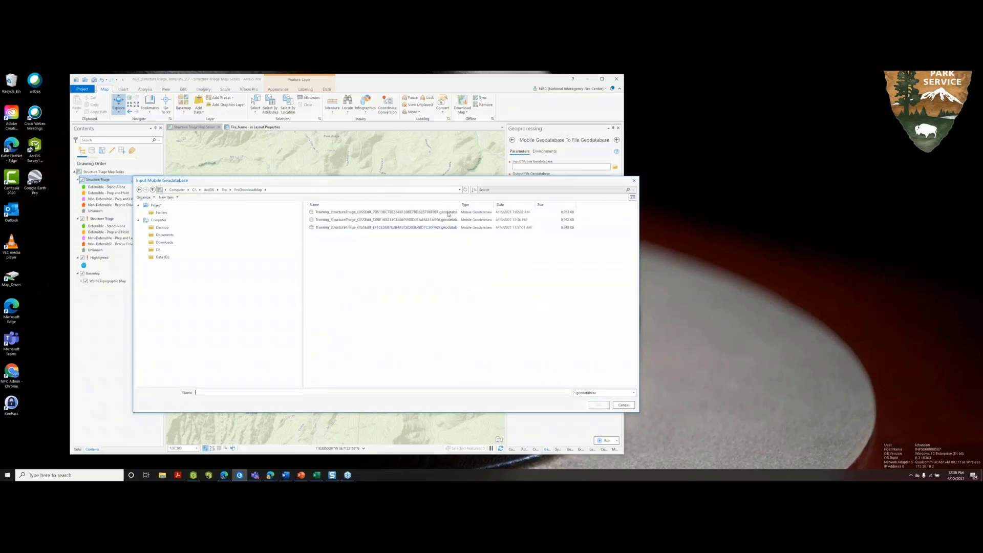
{"action": "left_click", "coordinate": [448, 213]}
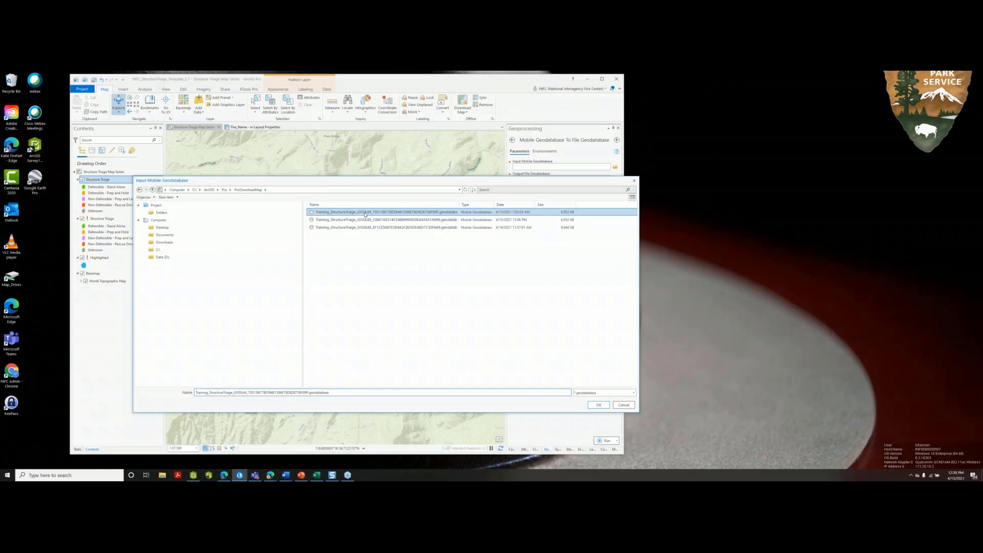
{"action": "left_click", "coordinate": [602, 404]}
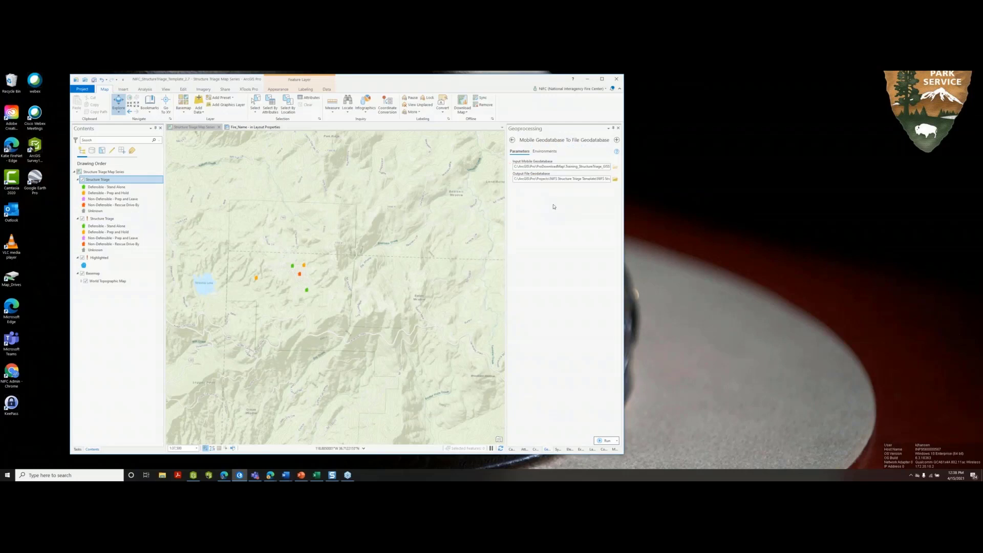
{"action": "left_click", "coordinate": [616, 178]}
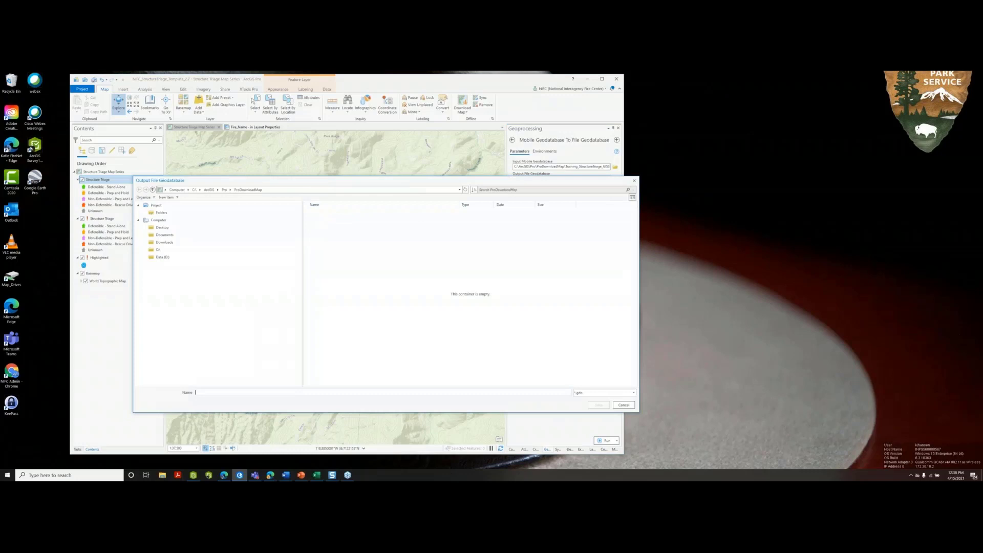
Select cell D81 holding 20210415_1233_Demo_CAKNP00701_structuretriage.gdb in the GeoOps File Namer workbook.
{"action": "key", "text": "alt+Tab"}
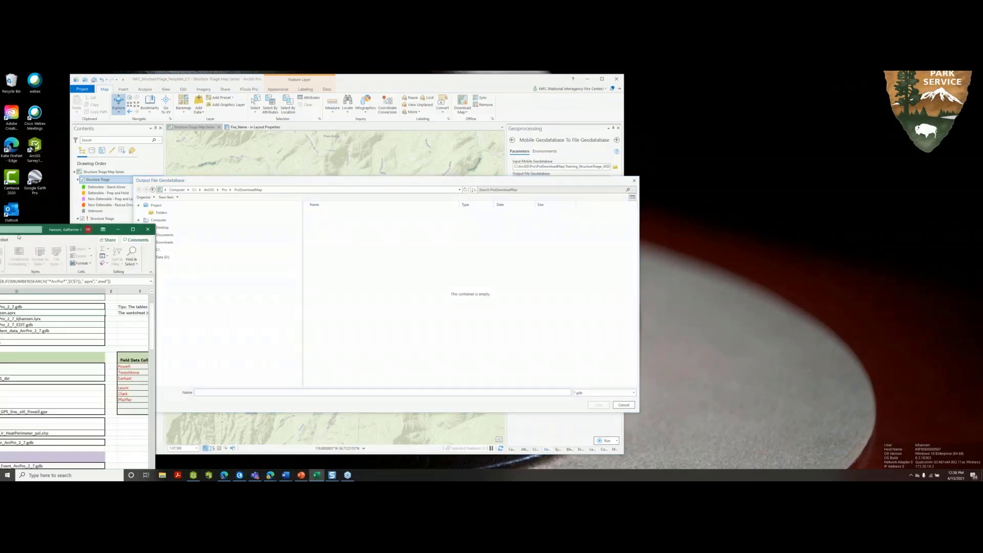
{"action": "left_click_drag", "start_coordinate": [176, 214], "coordinate": [188, 196]}
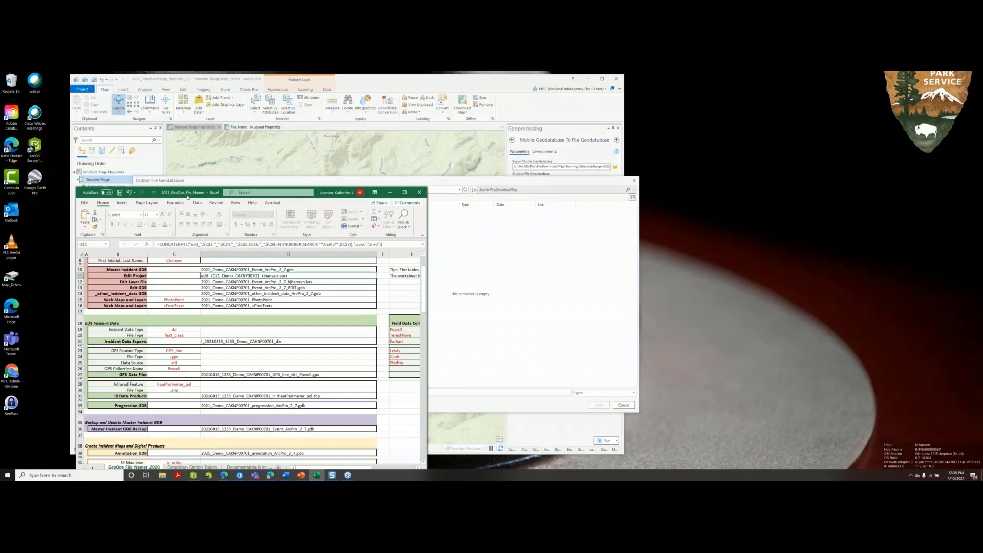
{"action": "scroll", "coordinate": [242, 357], "scroll_direction": "down", "scroll_amount": 2}
{"action": "scroll", "coordinate": [243, 357], "scroll_direction": "down", "scroll_amount": 12}
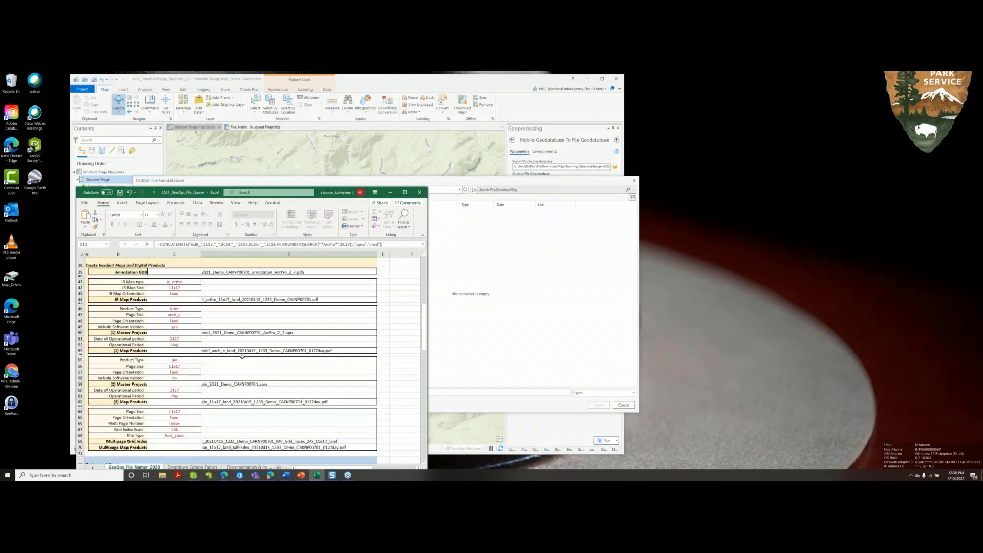
{"action": "scroll", "coordinate": [242, 357], "scroll_direction": "down", "scroll_amount": 3}
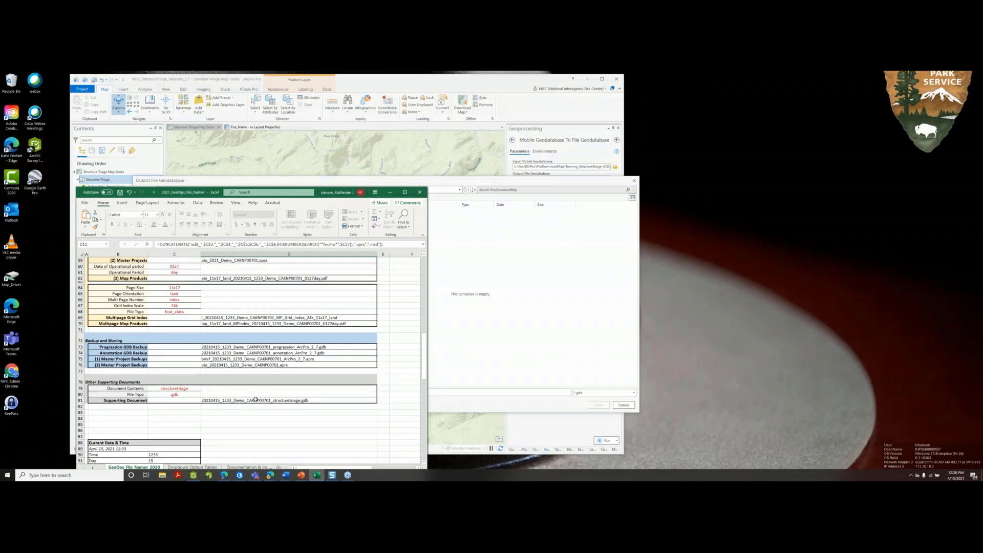
{"action": "left_click", "coordinate": [256, 400]}
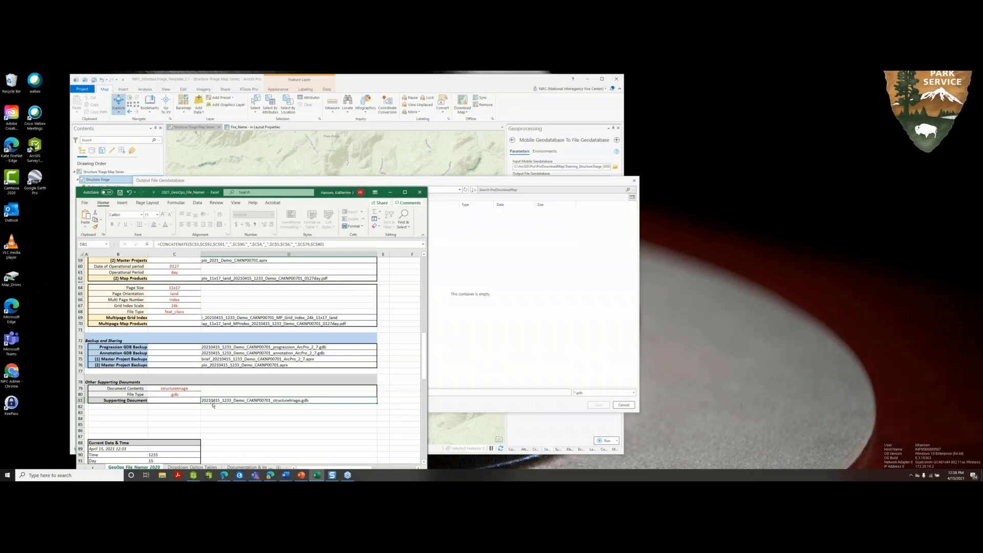
Output the conversion to C:\!2021_Demo Fire\incident_data as the pasted D81 geodatabase name and run it.
{"action": "key", "text": "ctrl+c"}
{"action": "left_click", "coordinate": [460, 374]}
{"action": "left_click", "coordinate": [208, 250]}
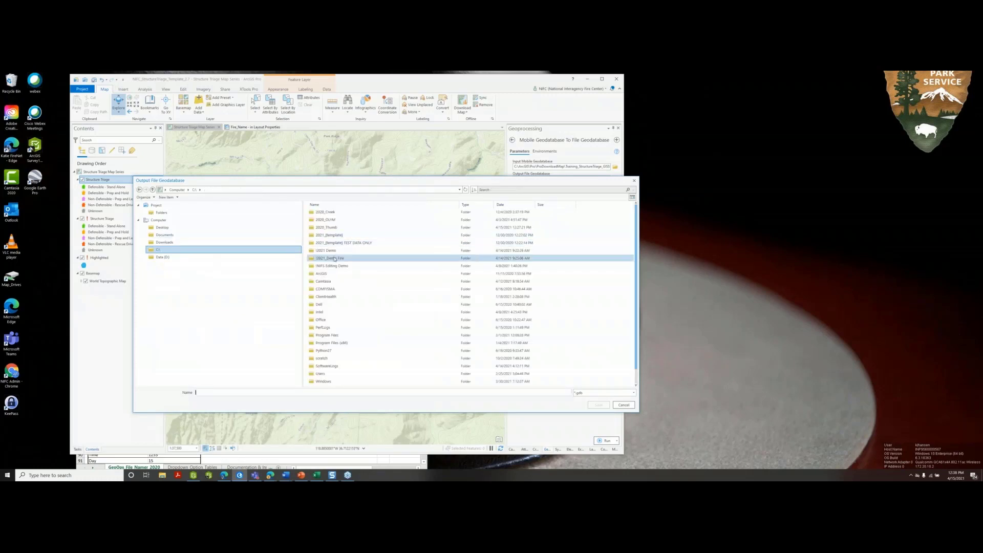
{"action": "double_click", "coordinate": [334, 257]}
{"action": "double_click", "coordinate": [332, 227]}
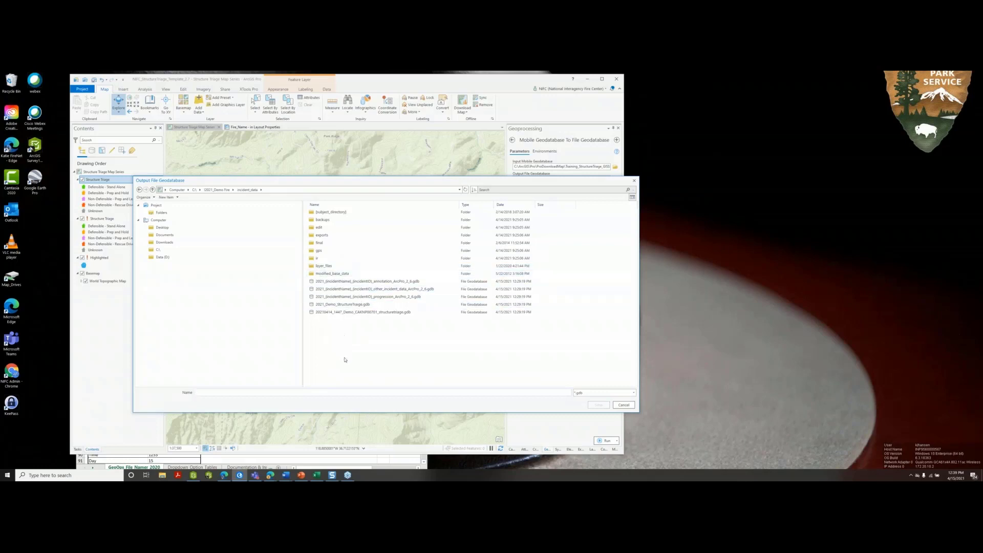
{"action": "left_click", "coordinate": [328, 392]}
{"action": "key", "text": "ctrl+v"}
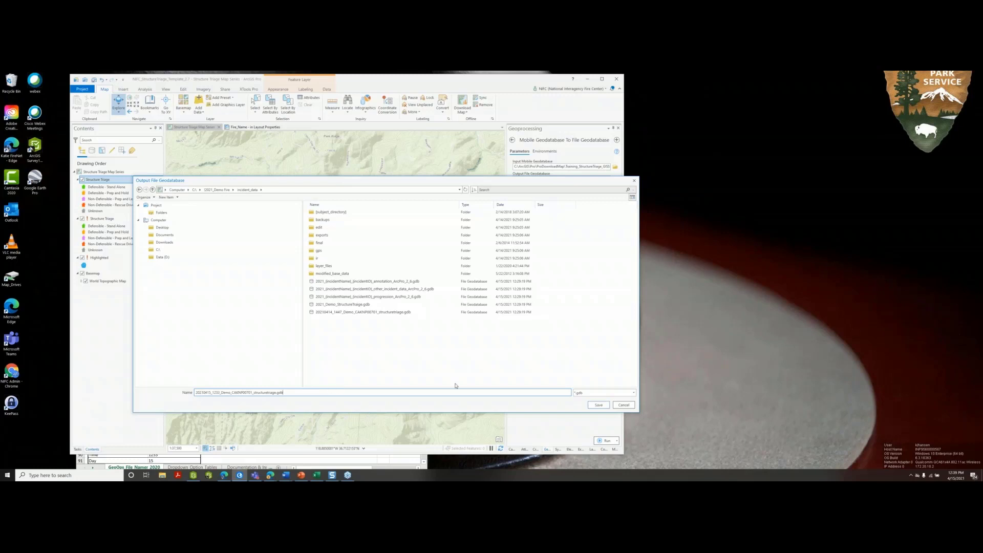
{"action": "left_click", "coordinate": [599, 405]}
{"action": "left_click", "coordinate": [606, 441]}
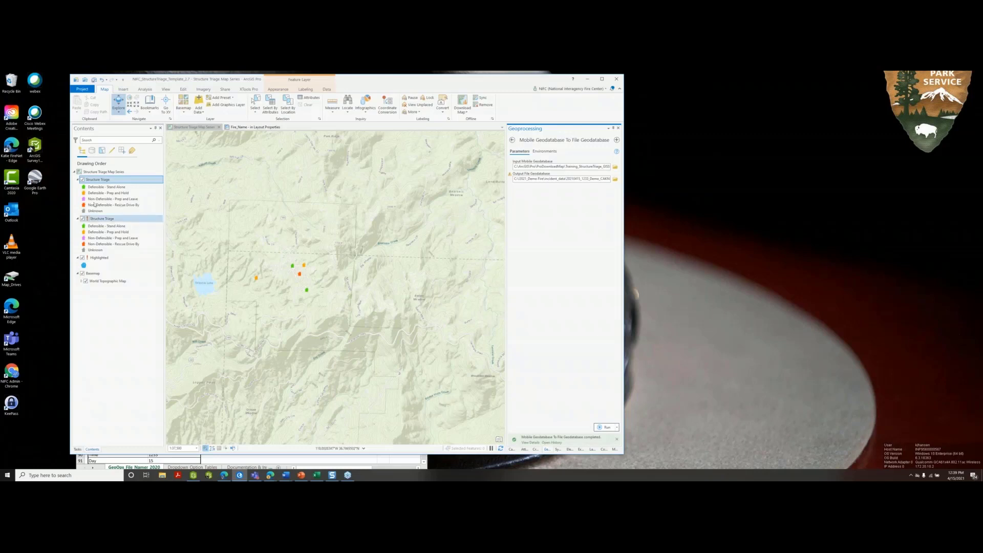
Hide the first Structure Triage layer and point the second to 20210415_1233 gdb's Structure_Triage feature class.
{"action": "left_click", "coordinate": [82, 180]}
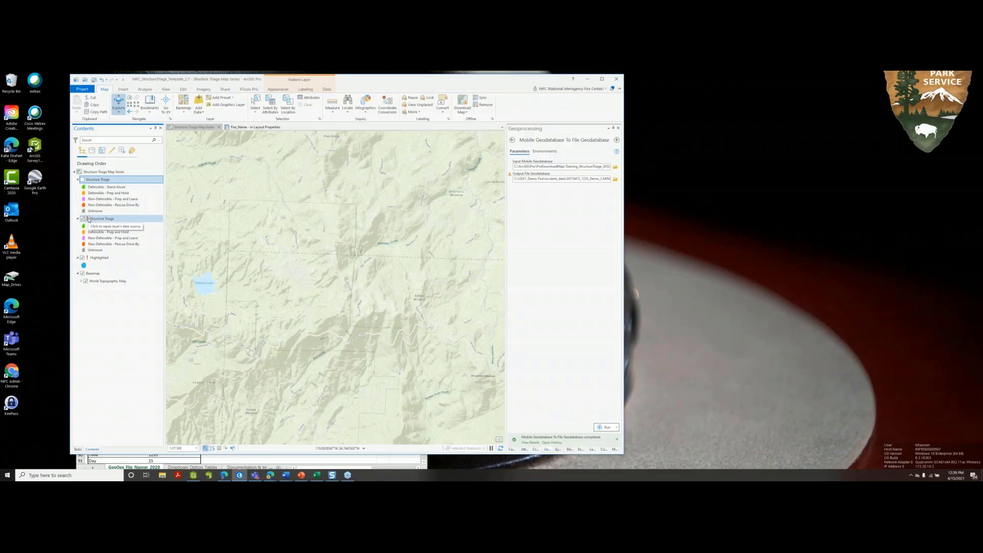
{"action": "left_click", "coordinate": [88, 219]}
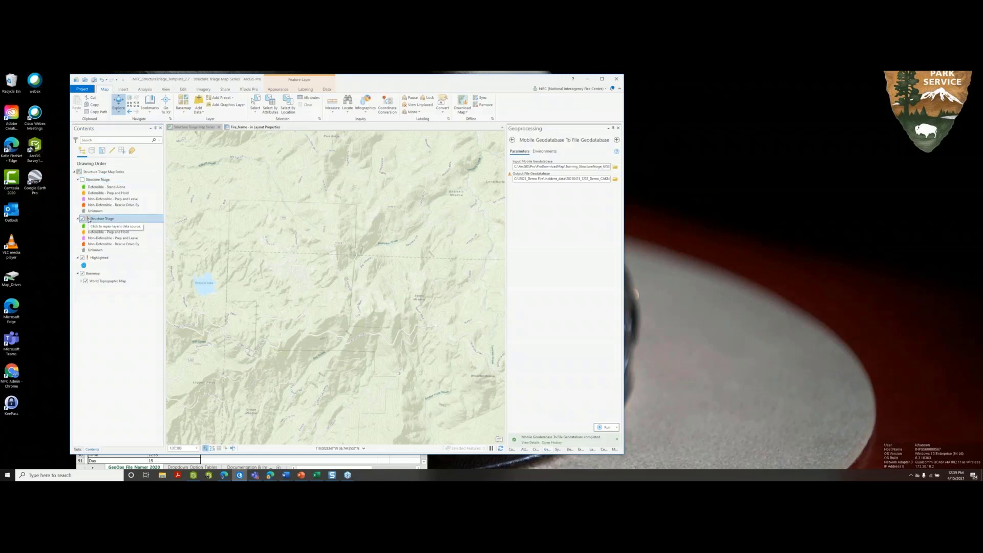
{"action": "left_click", "coordinate": [89, 220]}
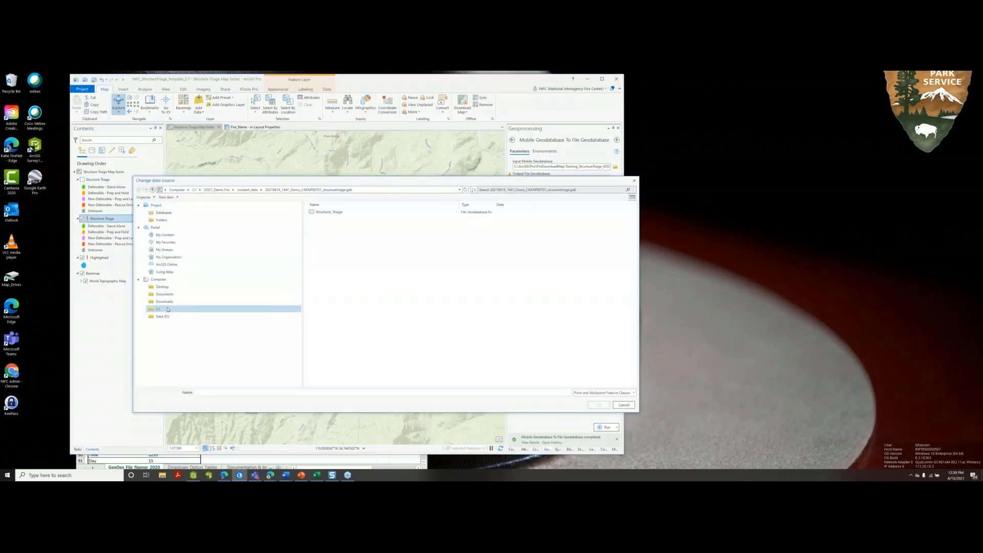
{"action": "left_click", "coordinate": [247, 190]}
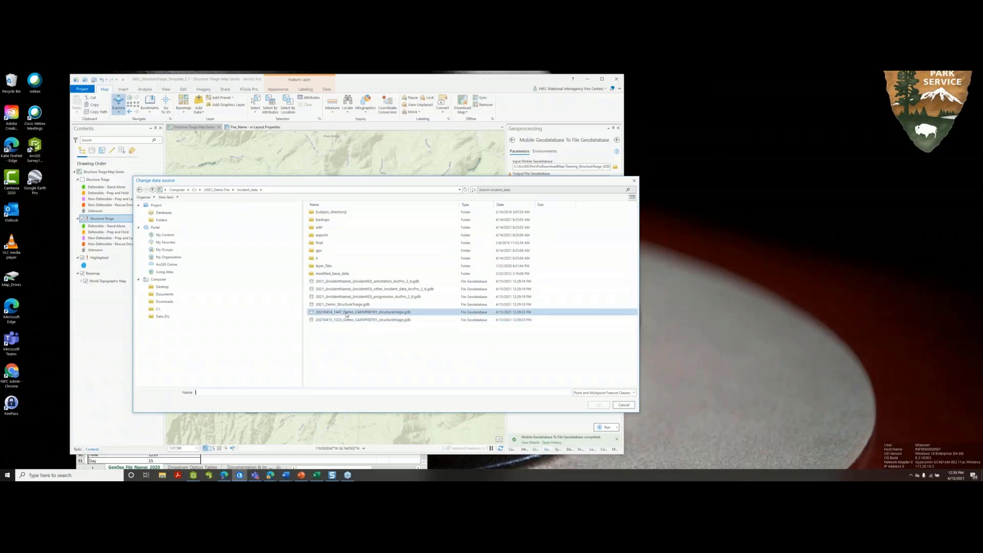
{"action": "left_click", "coordinate": [347, 314]}
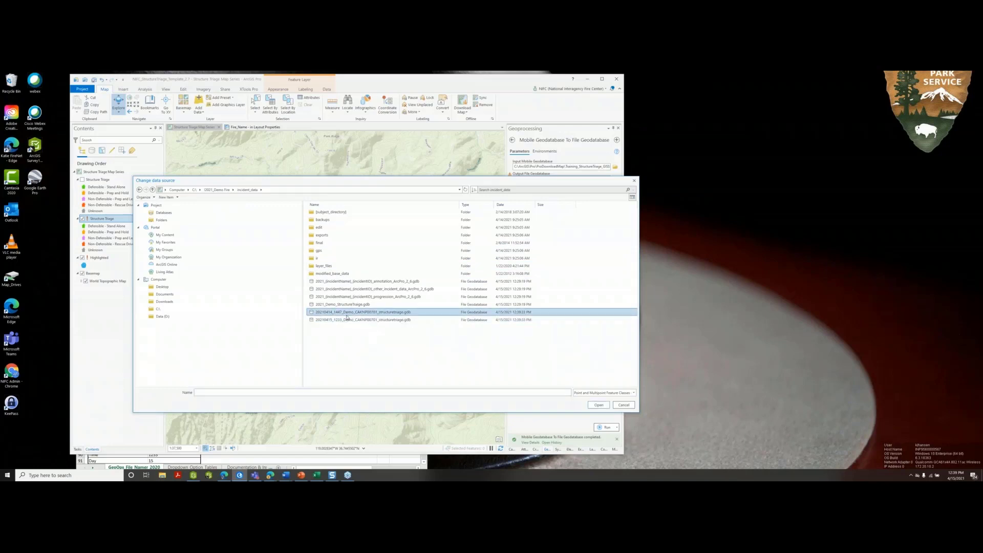
{"action": "double_click", "coordinate": [348, 320]}
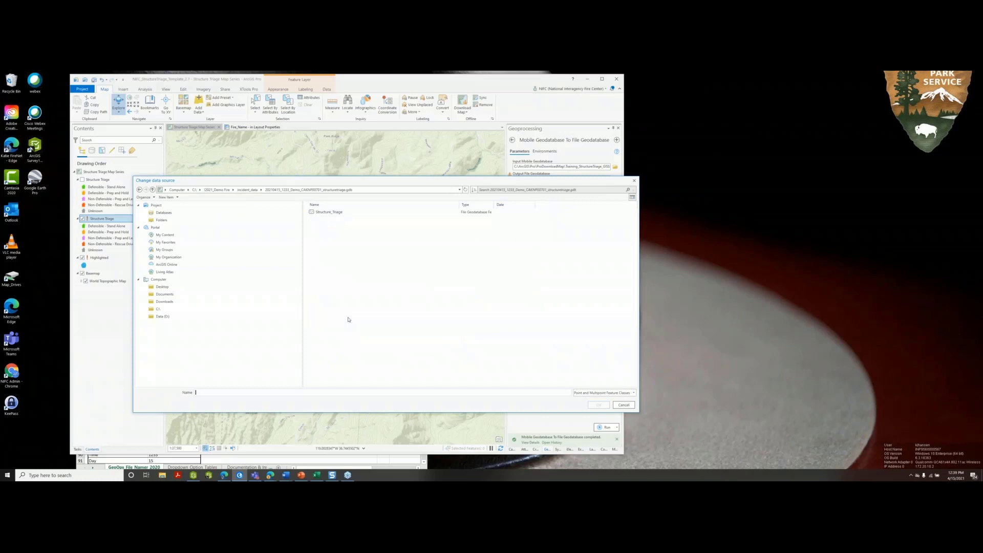
{"action": "left_click", "coordinate": [330, 212]}
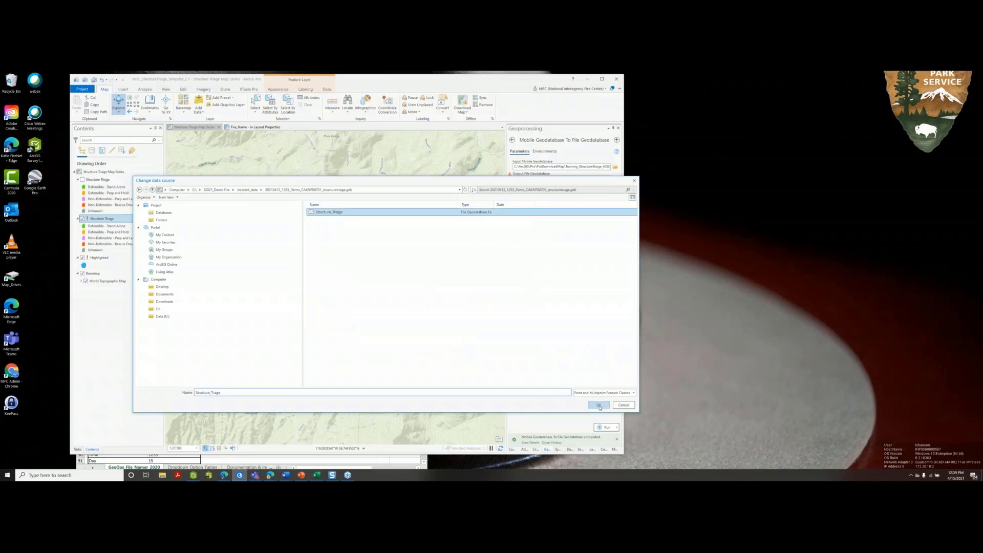
{"action": "left_click", "coordinate": [598, 405]}
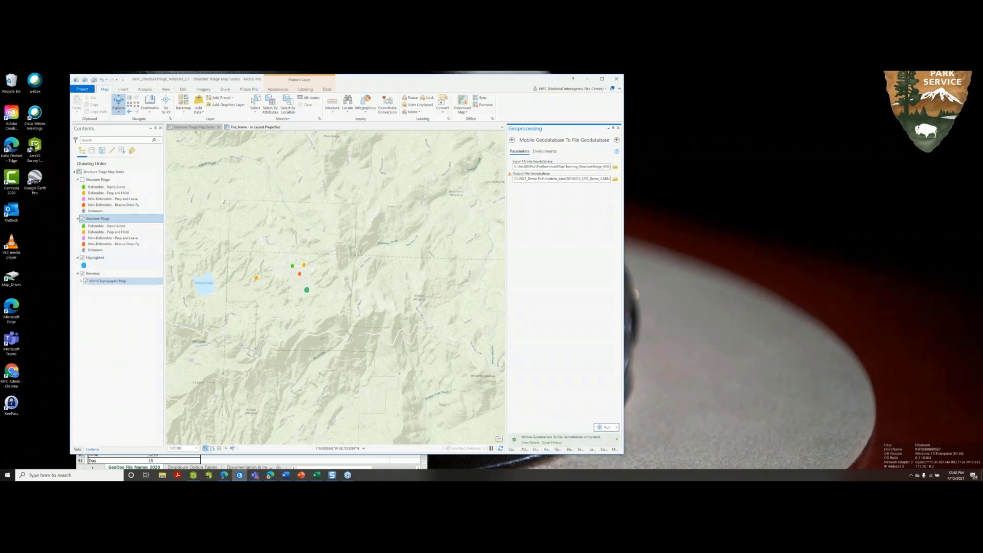
{"action": "left_click", "coordinate": [251, 129]}
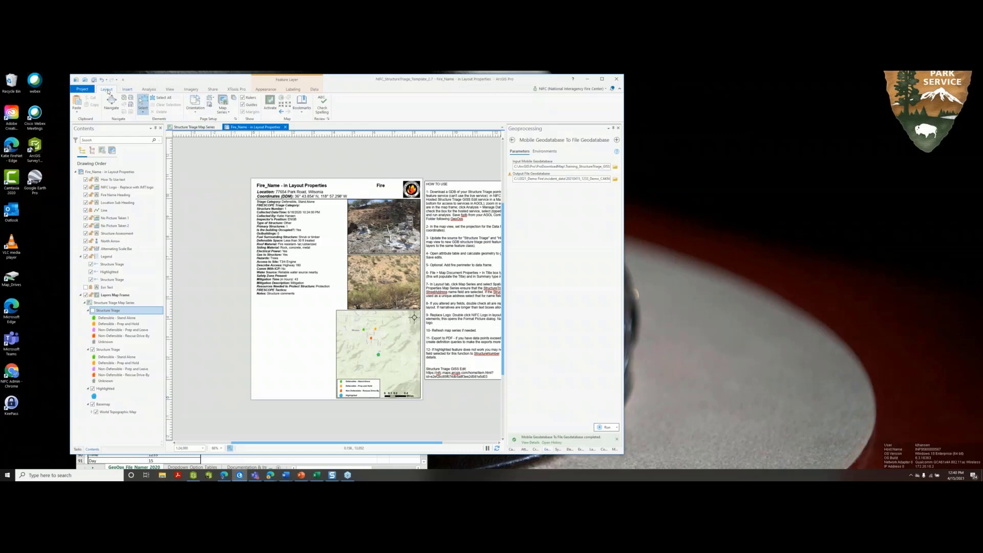
{"action": "left_click", "coordinate": [227, 112]}
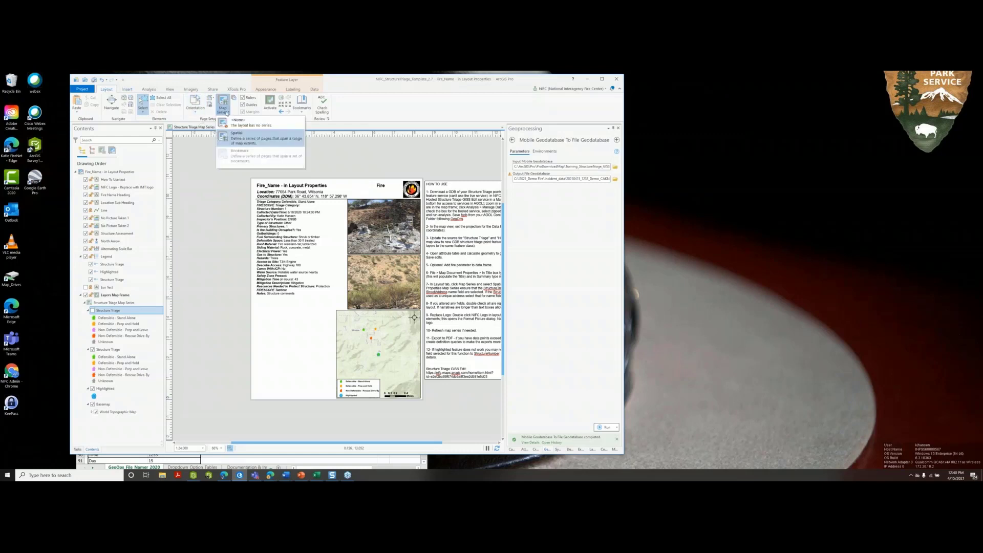
{"action": "left_click", "coordinate": [259, 139]}
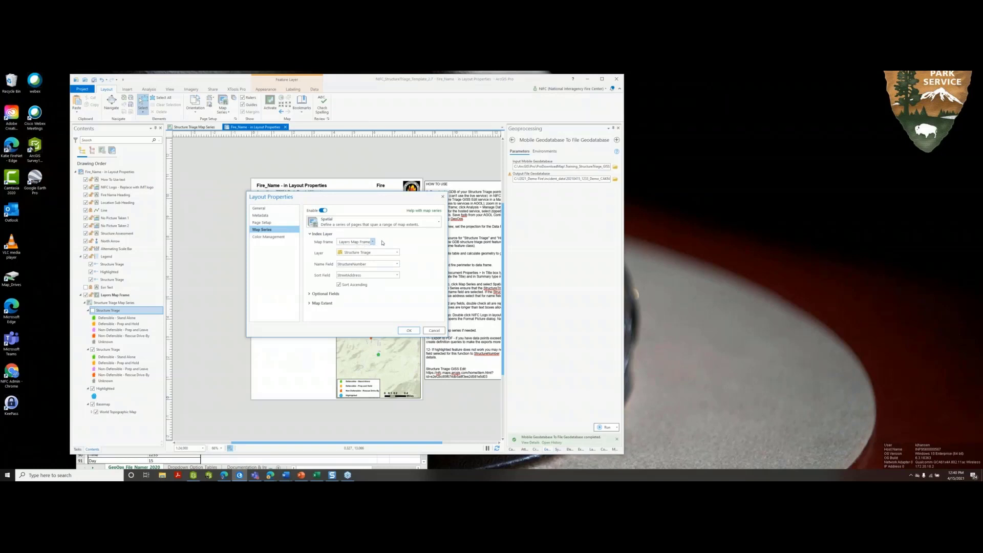
{"action": "left_click", "coordinate": [373, 252]}
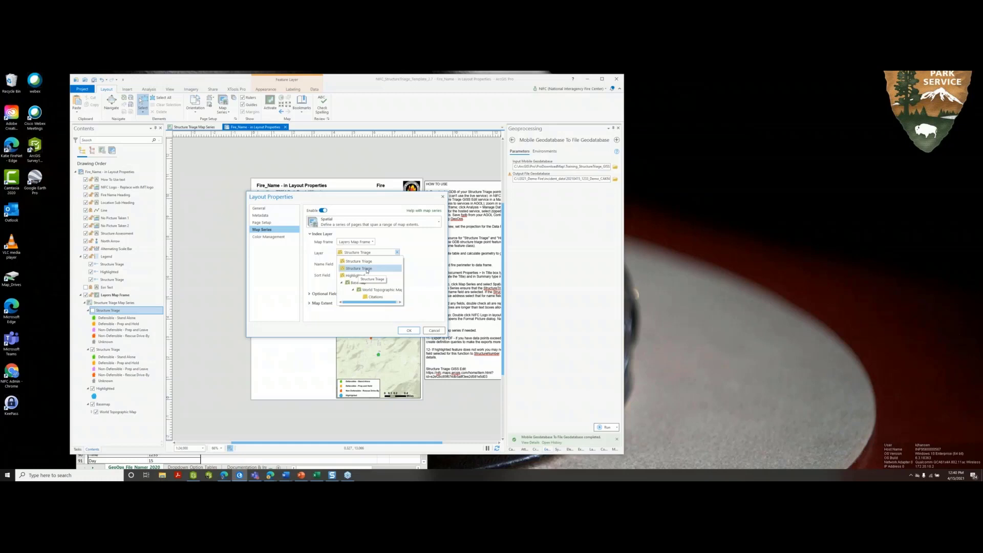
{"action": "left_click", "coordinate": [367, 271]}
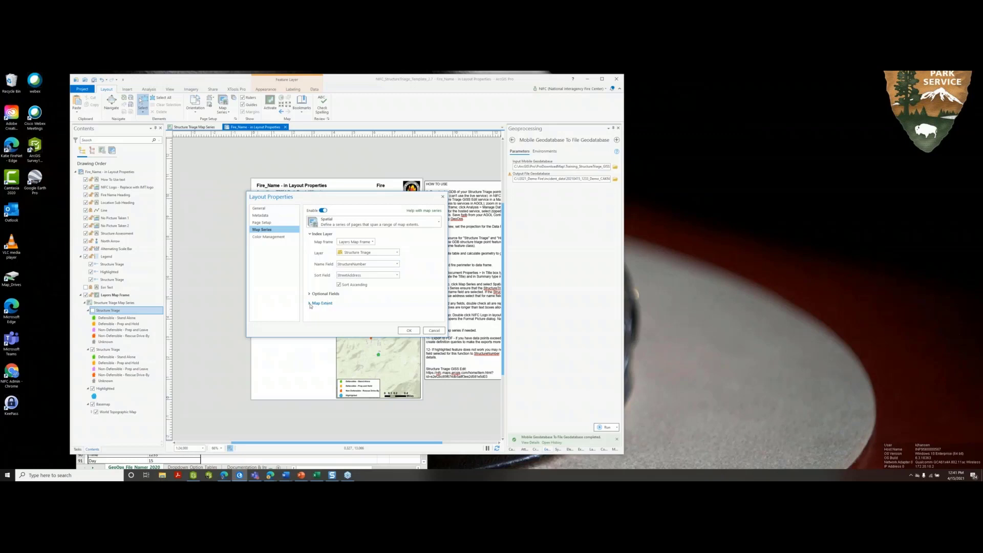
{"action": "left_click", "coordinate": [310, 303]}
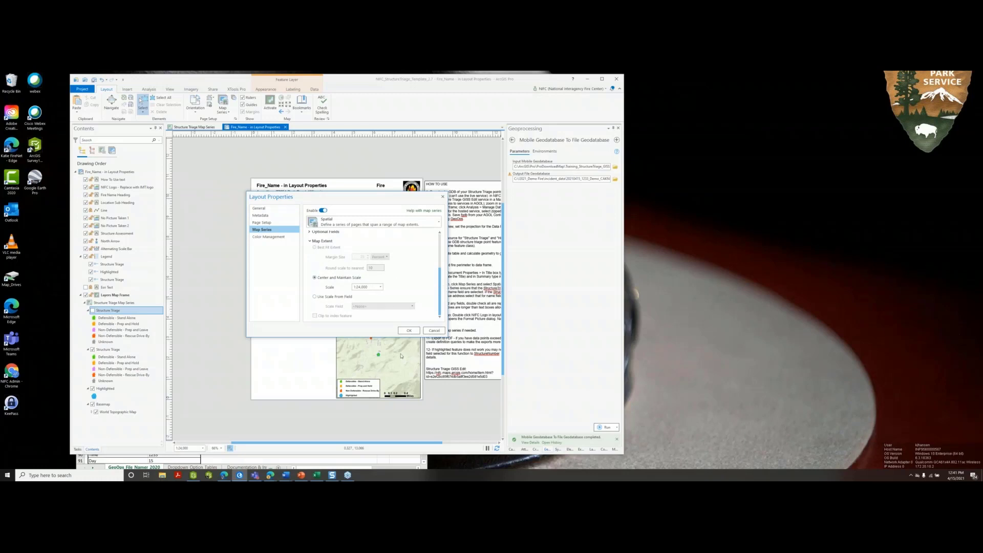
{"action": "left_click", "coordinate": [434, 331]}
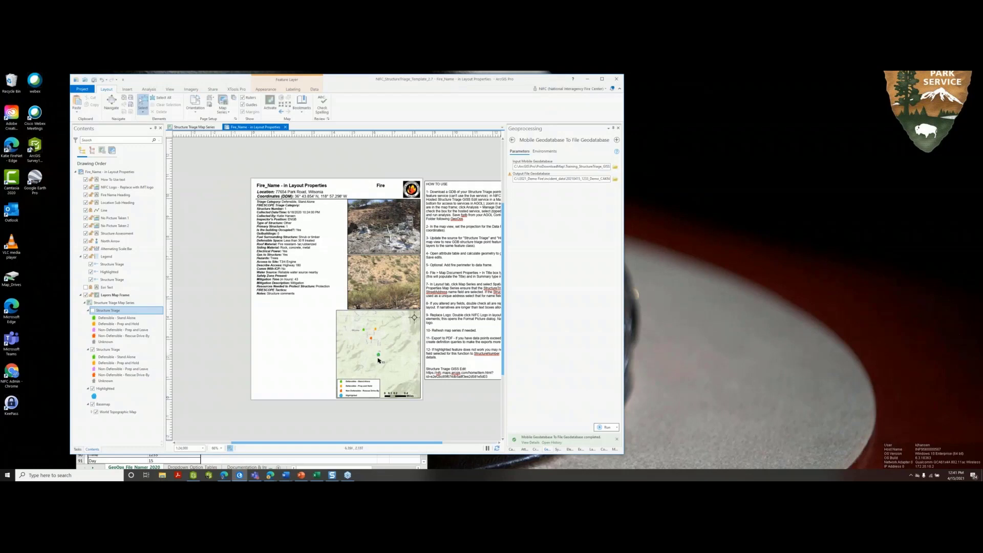
{"action": "left_click", "coordinate": [112, 151]}
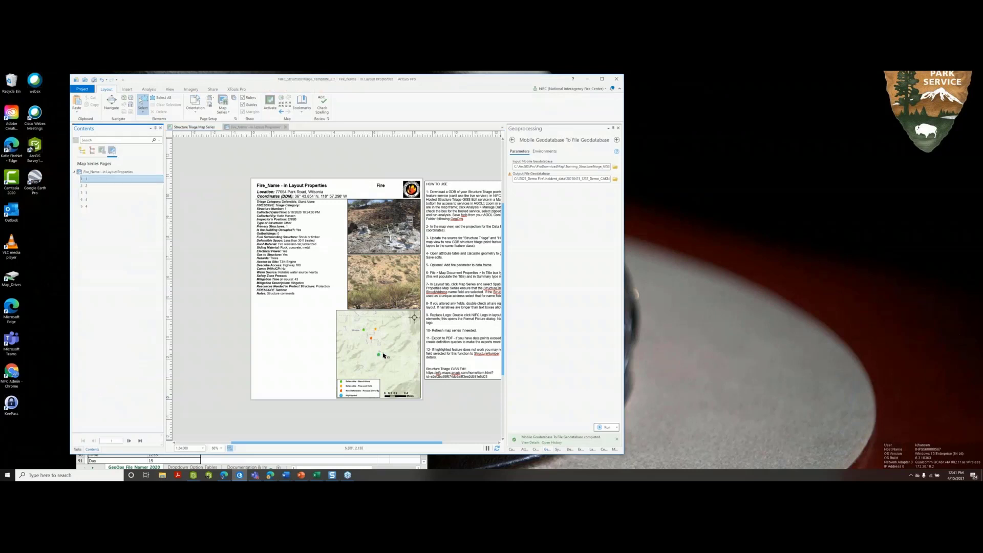
Give the Highlighted layer a Match page query on the StructureNumber field.
{"action": "left_click", "coordinate": [195, 128]}
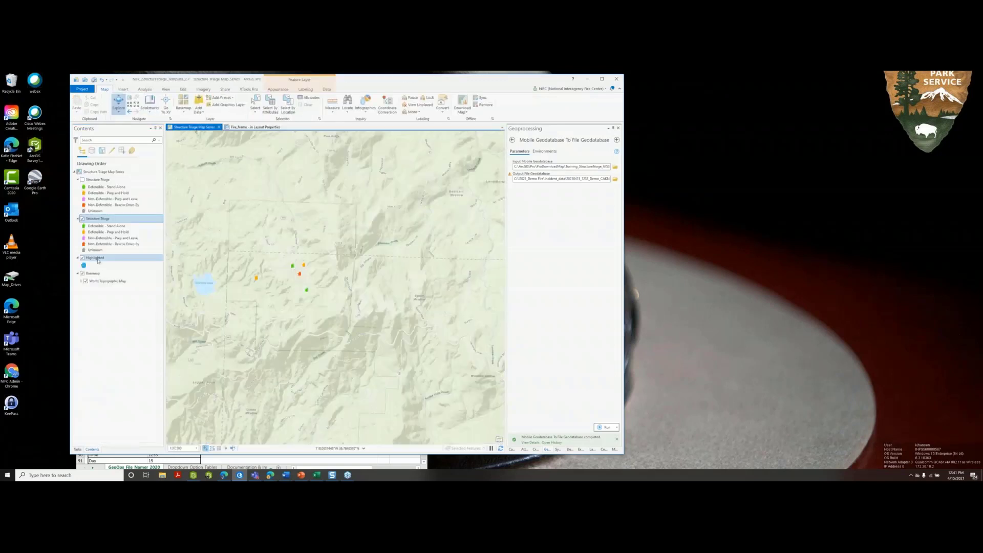
{"action": "right_click", "coordinate": [99, 259]}
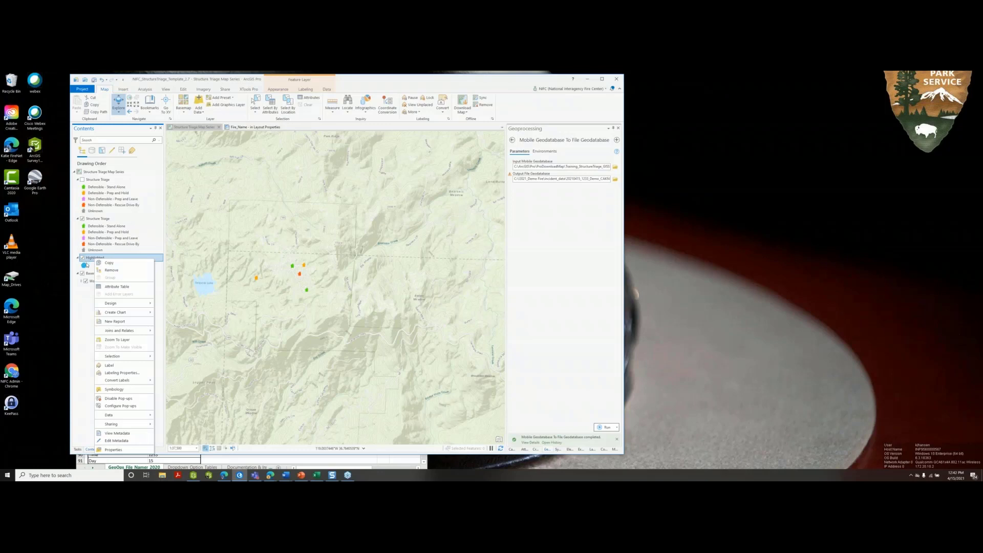
{"action": "left_click", "coordinate": [113, 449]}
{"action": "left_click", "coordinate": [262, 308]}
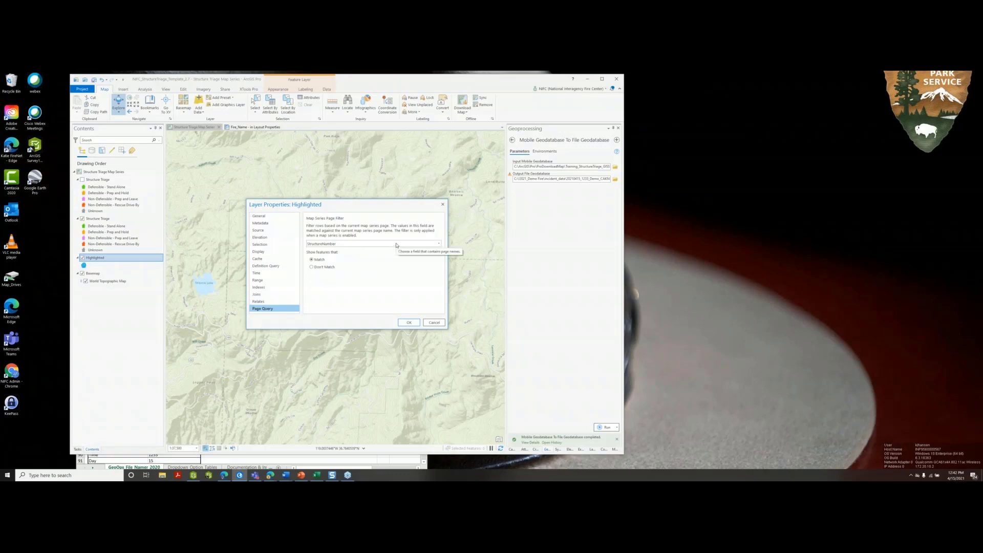
{"action": "left_click", "coordinate": [338, 245]}
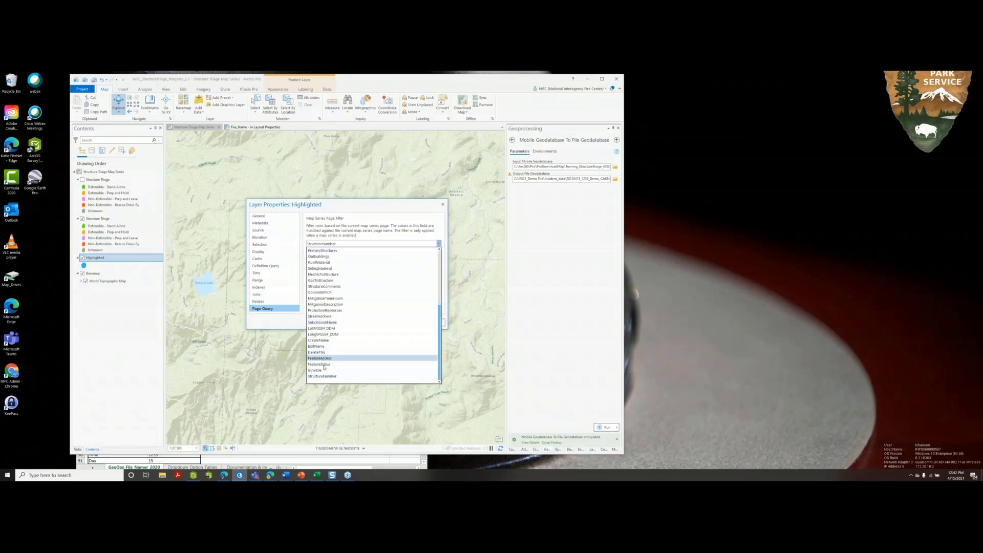
{"action": "left_click", "coordinate": [324, 377]}
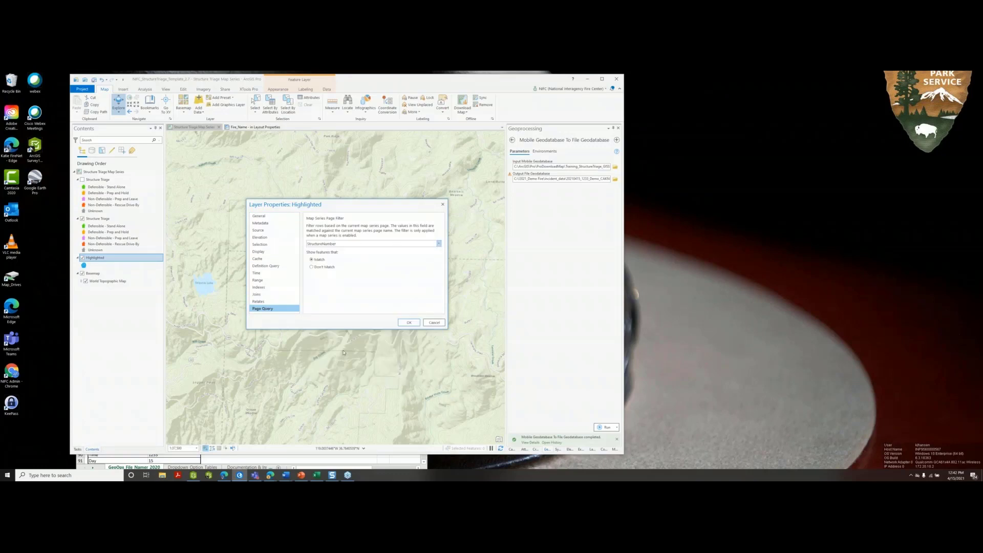
{"action": "left_click", "coordinate": [408, 325]}
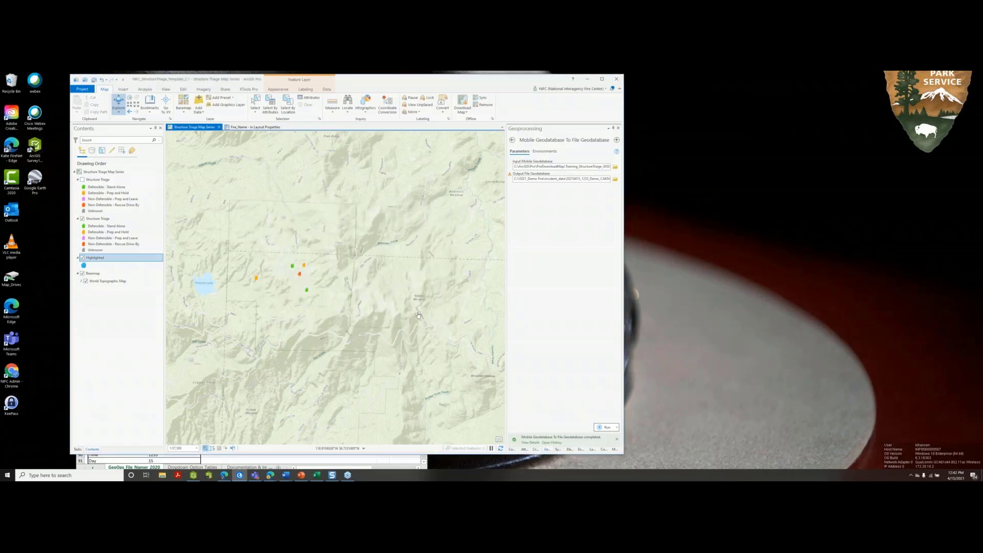
Rename the map series layout to 'Demo Fire' in its Properties.
{"action": "left_click", "coordinate": [267, 128]}
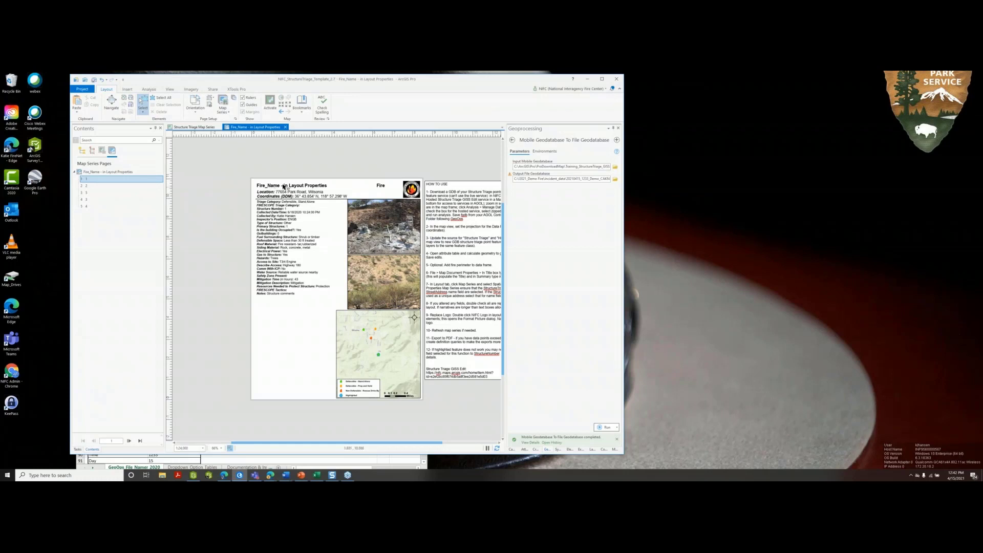
{"action": "right_click", "coordinate": [124, 174]}
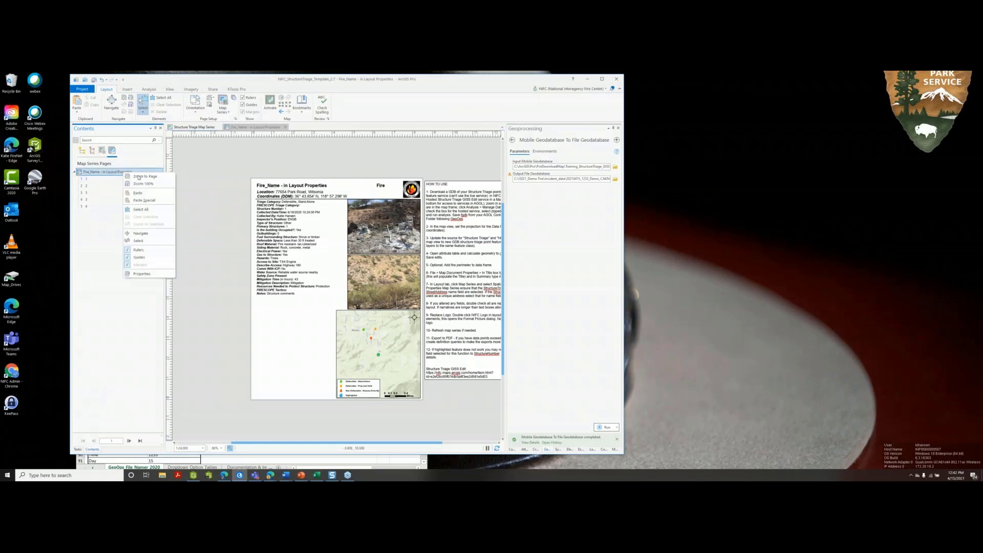
{"action": "left_click", "coordinate": [144, 275]}
{"action": "left_click", "coordinate": [259, 208]}
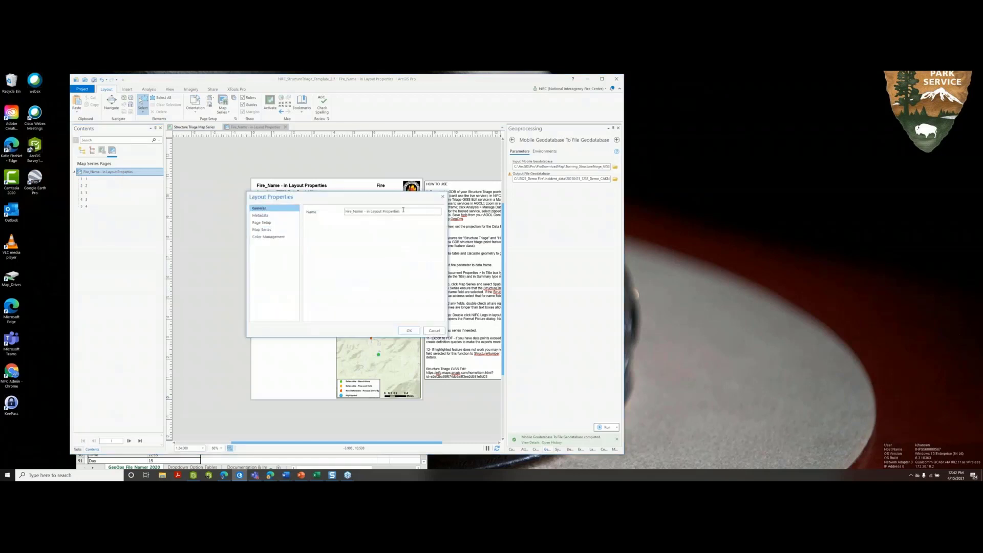
{"action": "triple_click", "coordinate": [373, 211]}
{"action": "key", "text": "BackSpace"}
{"action": "type", "text": "Demo Fire"}
{"action": "left_click_drag", "start_coordinate": [326, 199], "coordinate": [312, 239]}
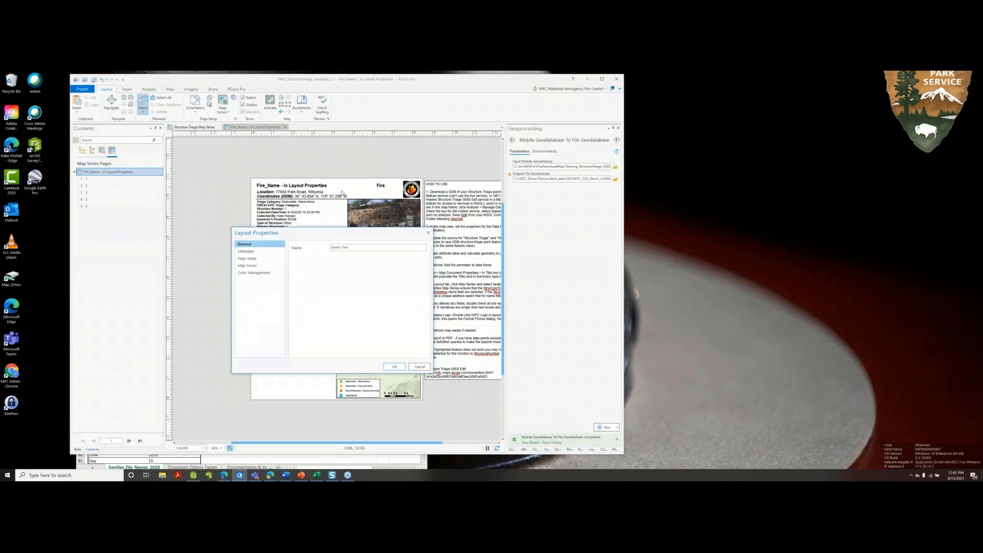
Trim the layout's metadata summary to the incident number CA KNP 000732 and apply the changes.
{"action": "left_click", "coordinate": [247, 251]}
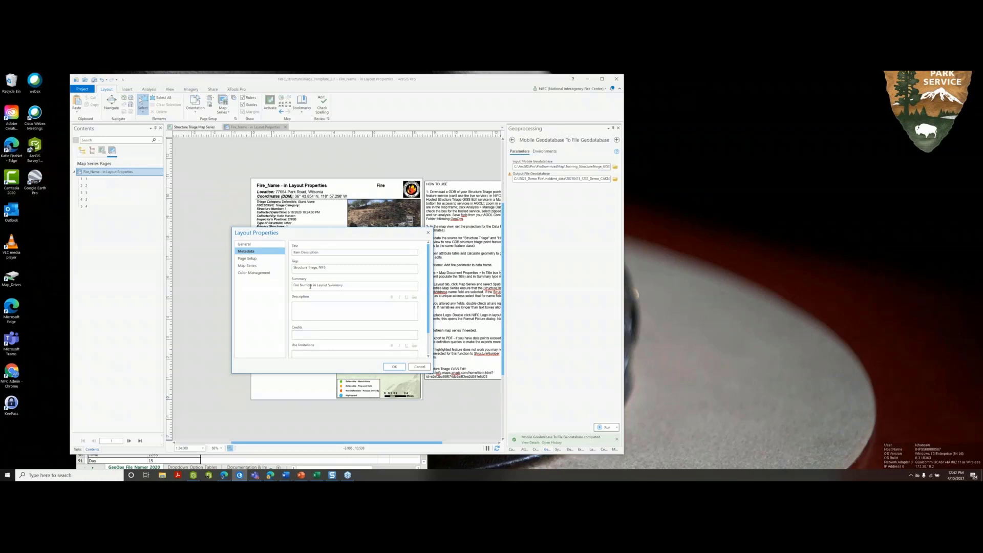
{"action": "left_click_drag", "start_coordinate": [347, 287], "coordinate": [292, 285]}
{"action": "key", "text": "BackSpace"}
{"action": "left_click", "coordinate": [395, 367]}
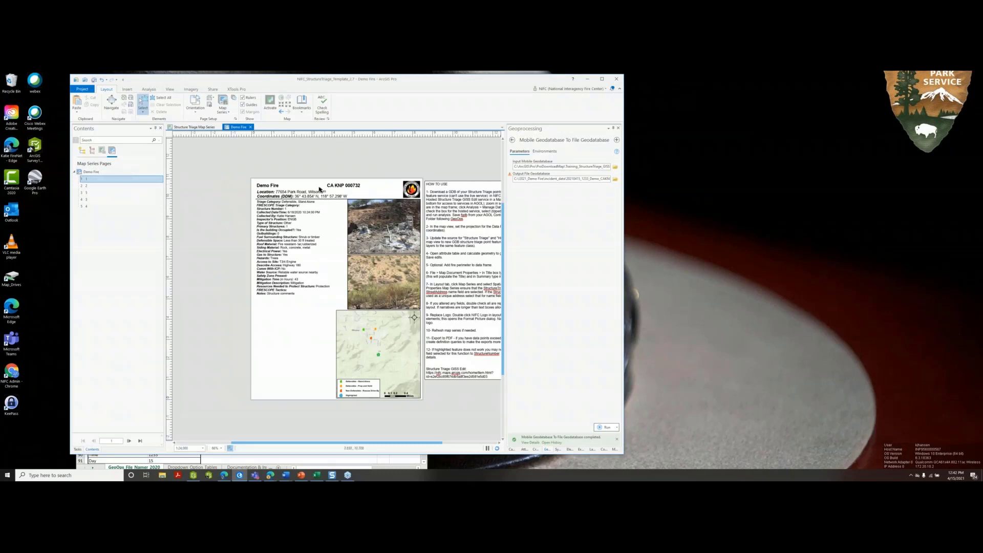
Open the Fire Name Heading's Format Text settings to inspect its dynamic name and summary tags.
{"action": "left_click", "coordinate": [313, 189]}
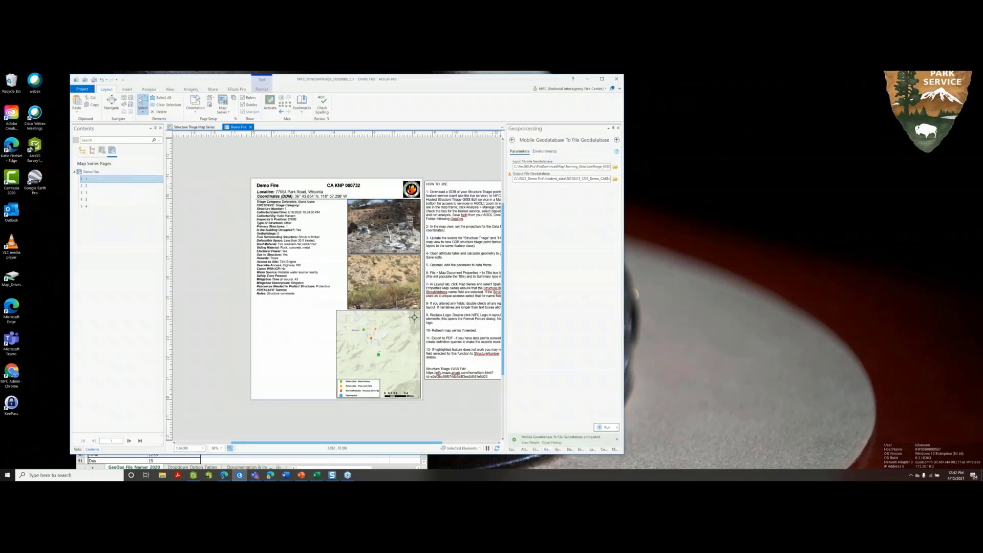
{"action": "double_click", "coordinate": [314, 189]}
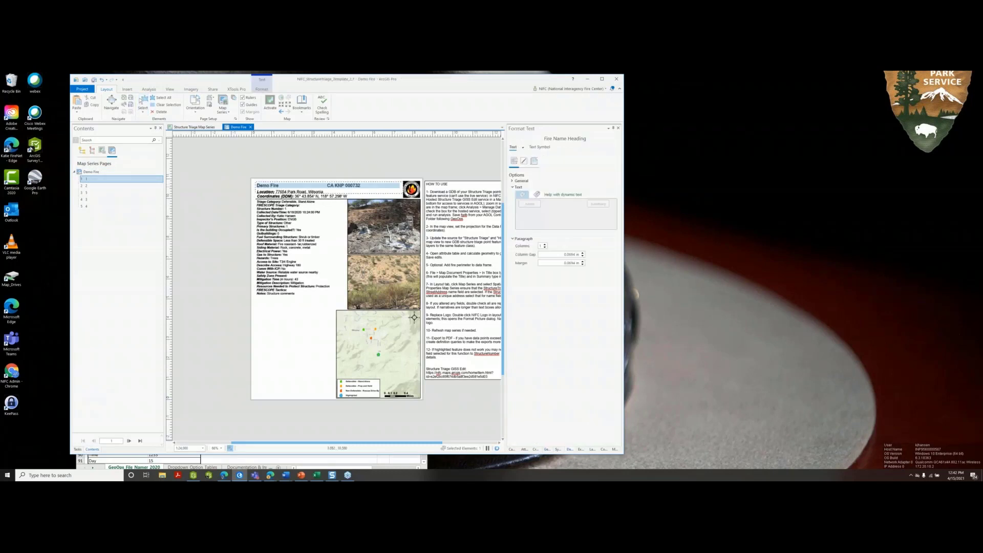
{"action": "left_click", "coordinate": [557, 205]}
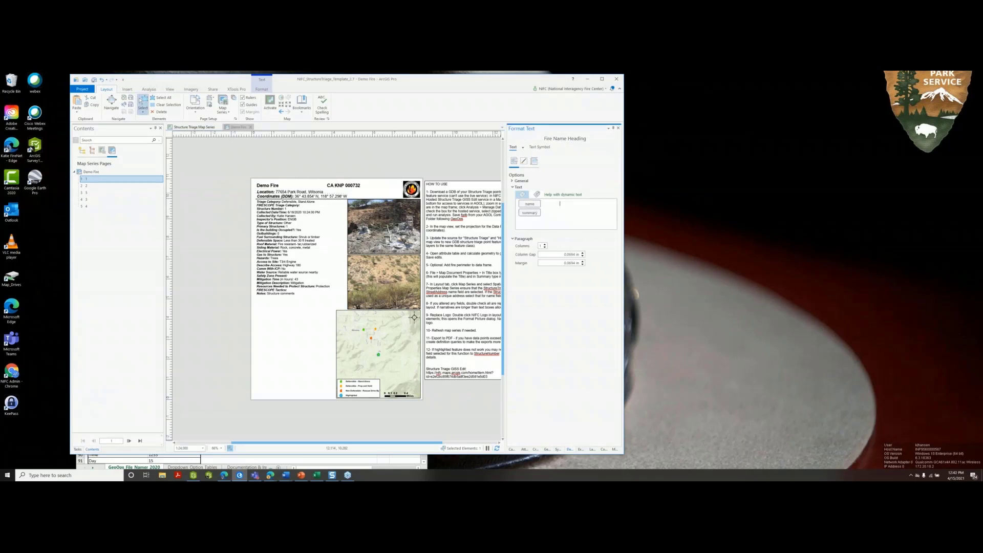
{"action": "left_click", "coordinate": [574, 180]}
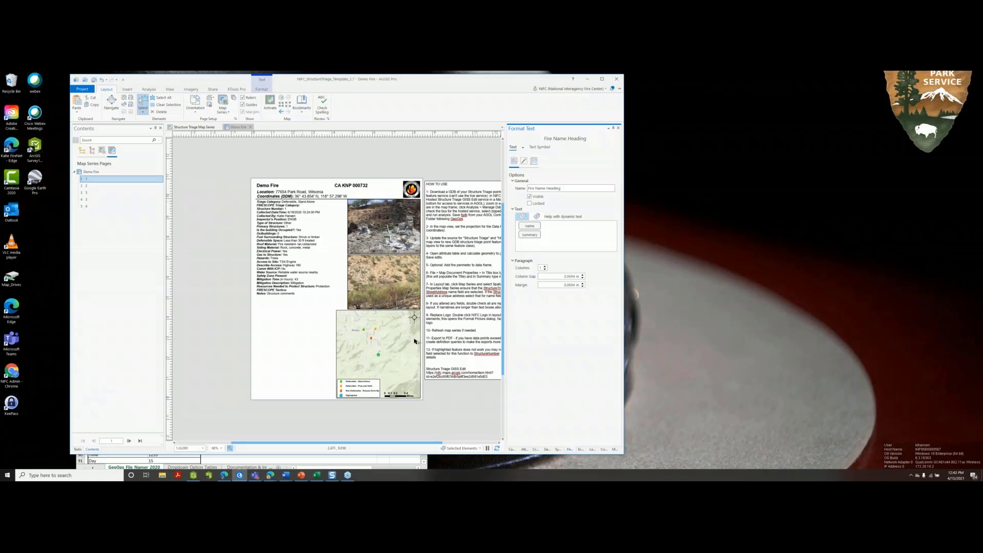
{"action": "left_click", "coordinate": [222, 449]}
{"action": "left_click", "coordinate": [222, 449]}
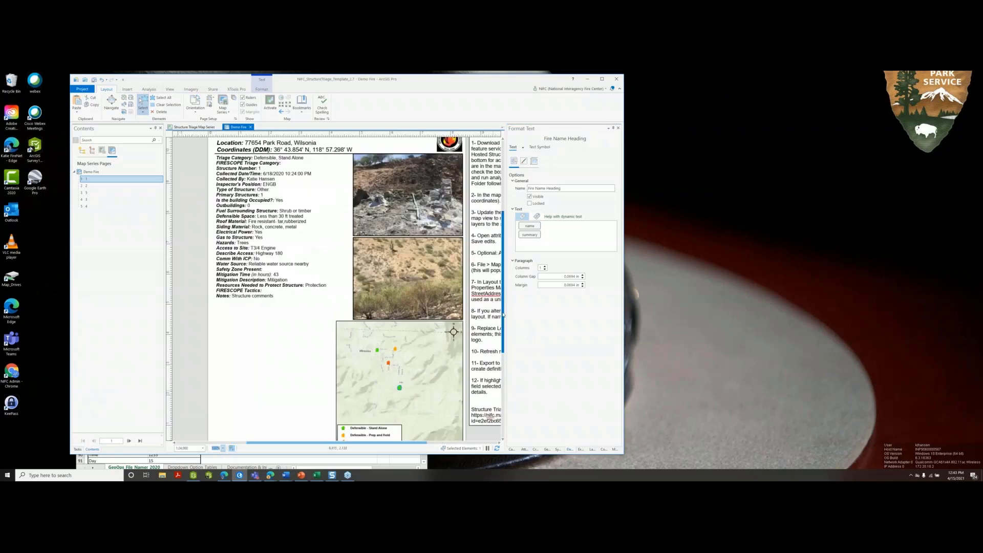
Step through map series pages 2, 3 and 4, reviewing each structure's details, photos and locator map.
{"action": "scroll", "coordinate": [504, 314], "scroll_direction": "up", "scroll_amount": 1}
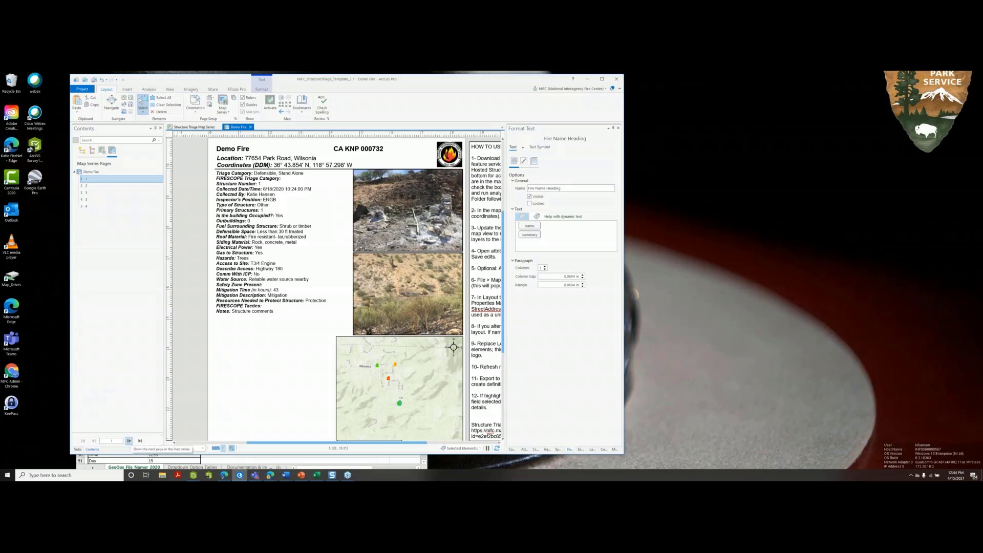
{"action": "left_click", "coordinate": [129, 441]}
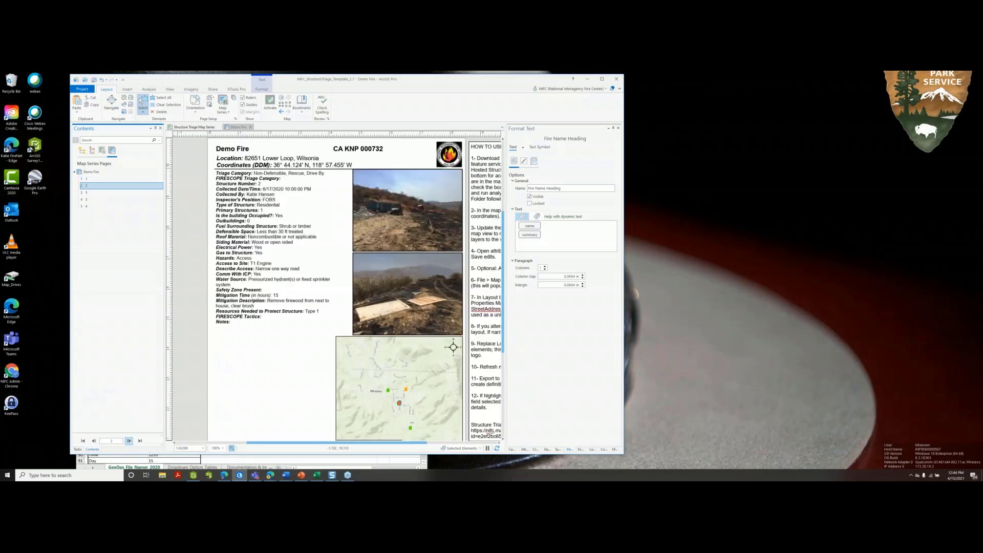
{"action": "left_click", "coordinate": [129, 441]}
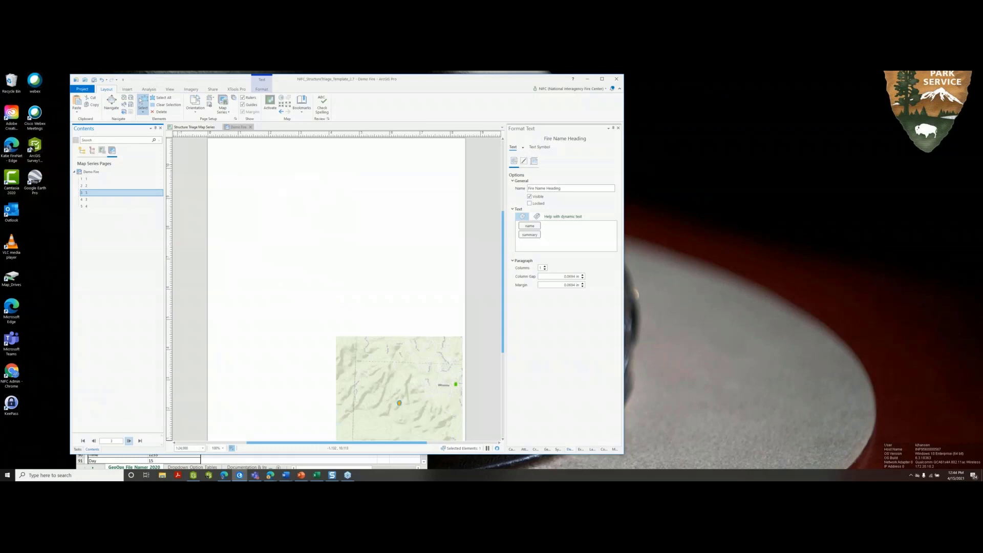
{"action": "left_click", "coordinate": [129, 441]}
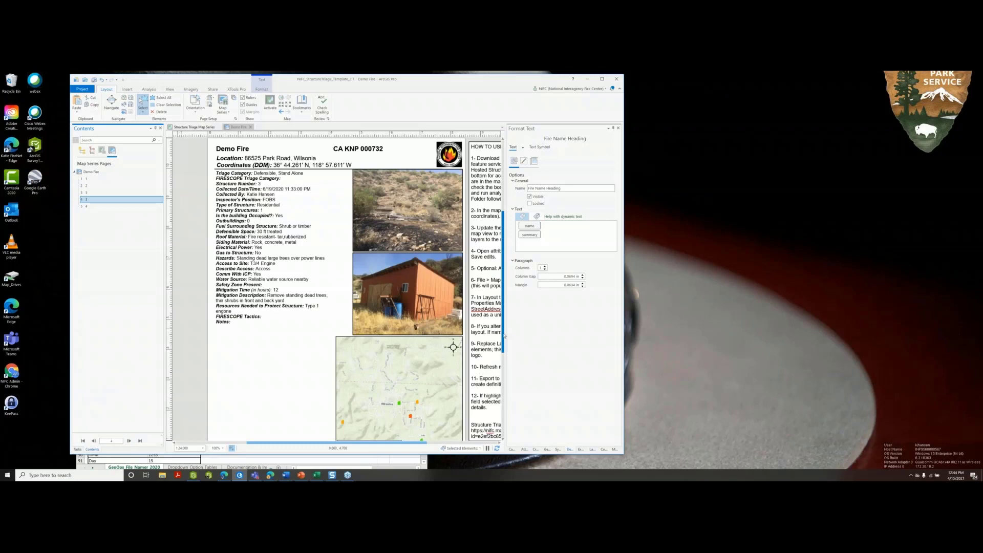
{"action": "scroll", "coordinate": [505, 336], "scroll_direction": "down", "scroll_amount": 1}
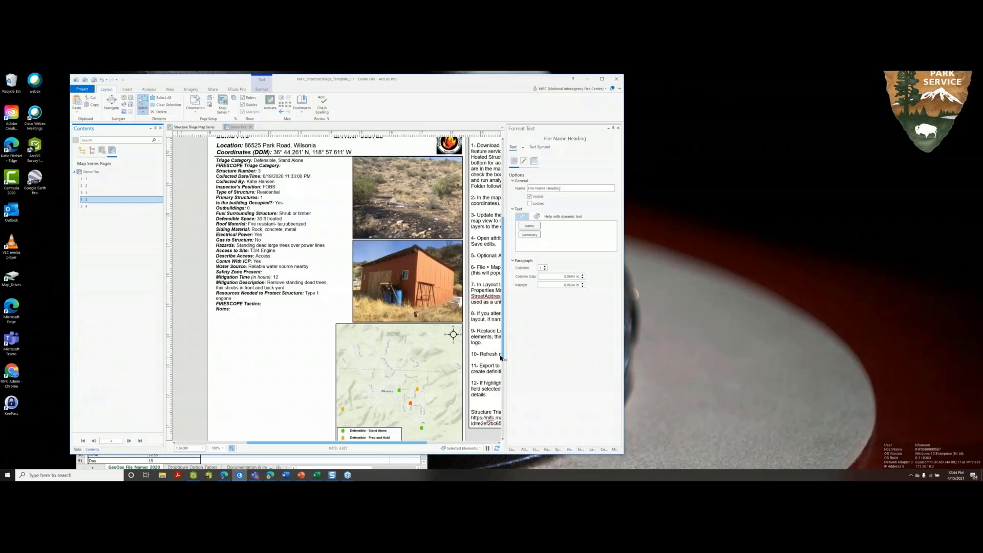
{"action": "scroll", "coordinate": [502, 357], "scroll_direction": "down", "scroll_amount": 1}
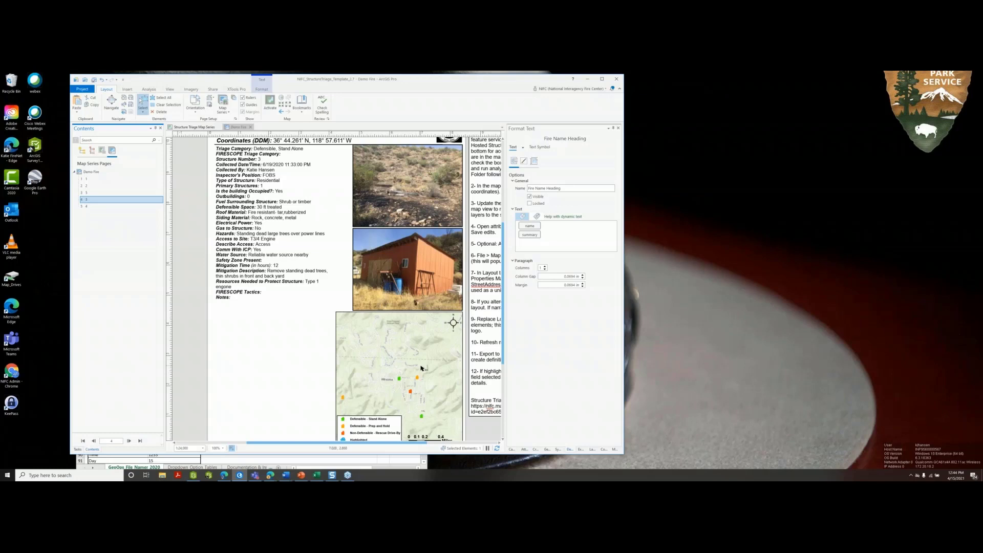
Set the spatial map series extent to Center and Maintain Scale at 1:45,000.
{"action": "left_click", "coordinate": [224, 112]}
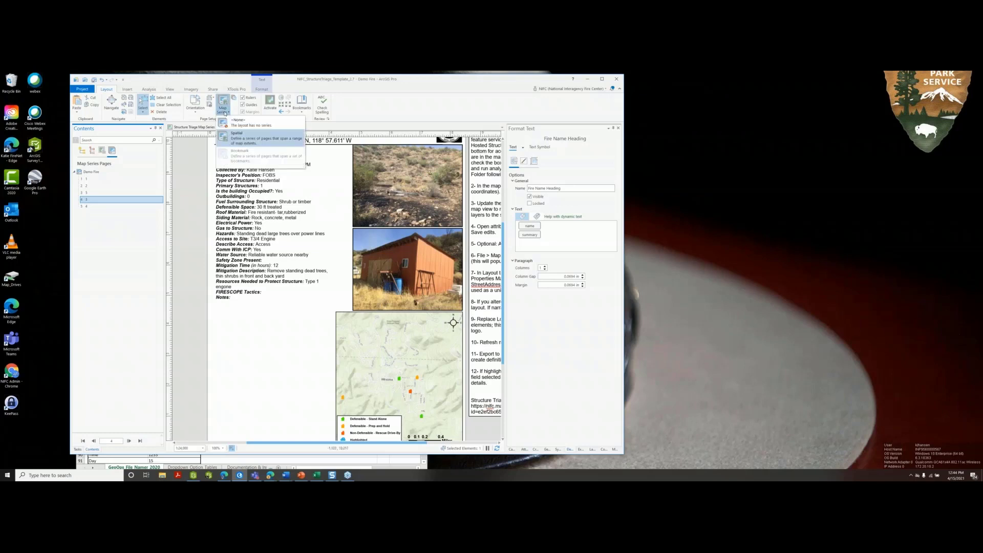
{"action": "left_click", "coordinate": [248, 174]}
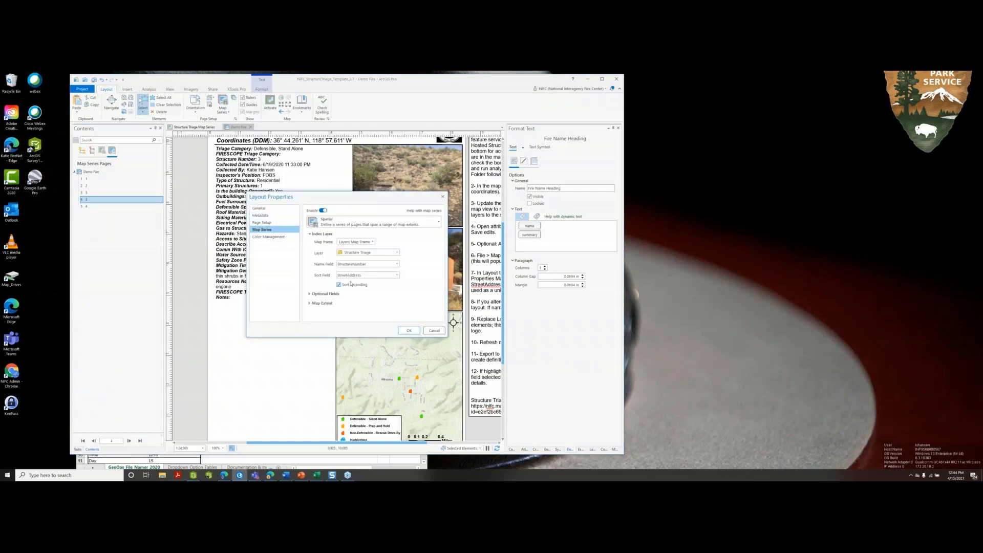
{"action": "left_click", "coordinate": [326, 303]}
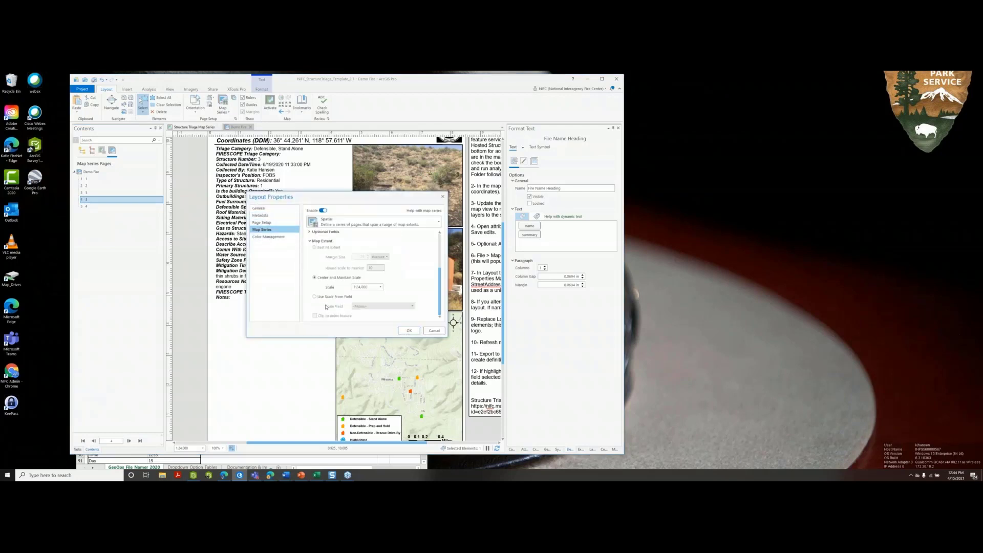
{"action": "left_click", "coordinate": [358, 288]}
{"action": "left_click", "coordinate": [402, 332]}
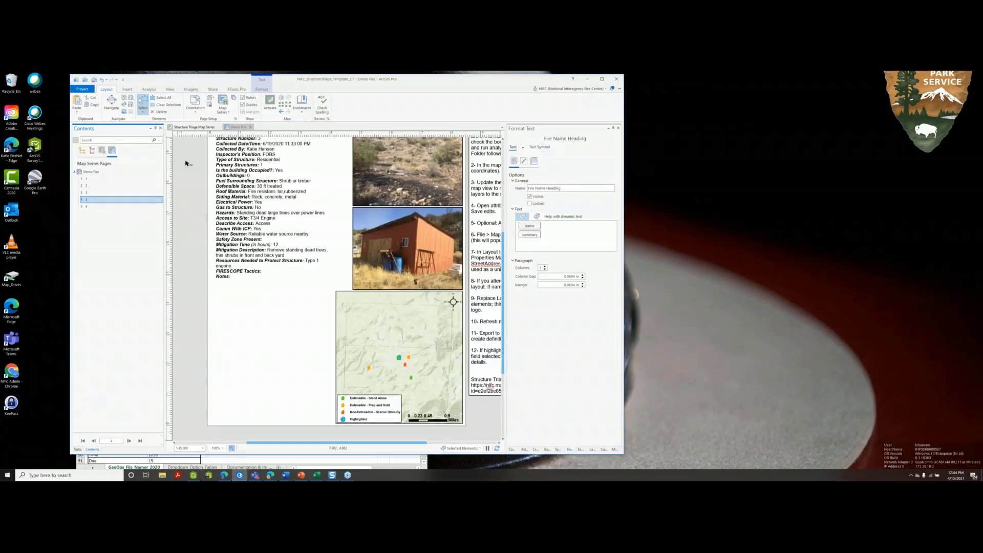
Advance the layout to structure 4's map series page.
{"action": "left_click", "coordinate": [87, 206]}
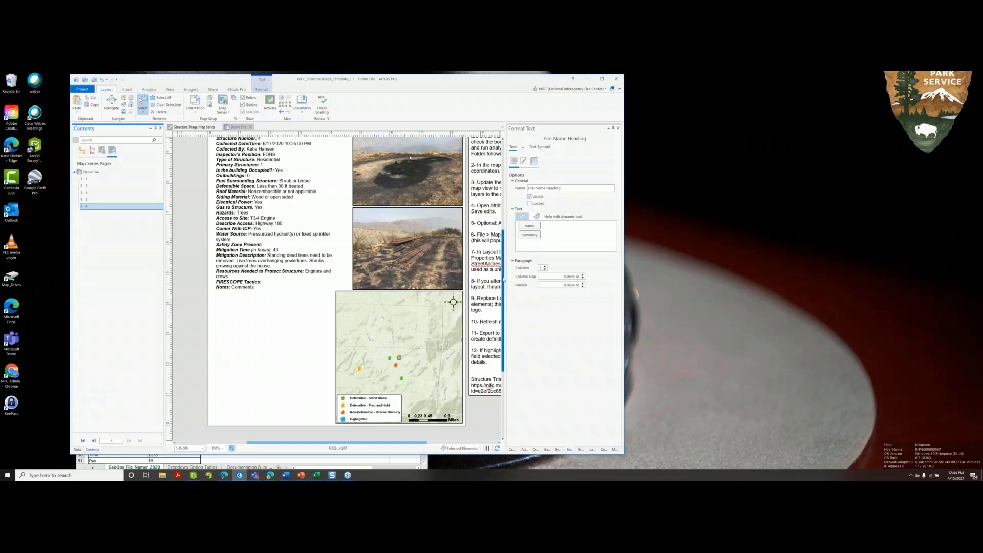
{"action": "scroll", "coordinate": [504, 279], "scroll_direction": "up", "scroll_amount": 1}
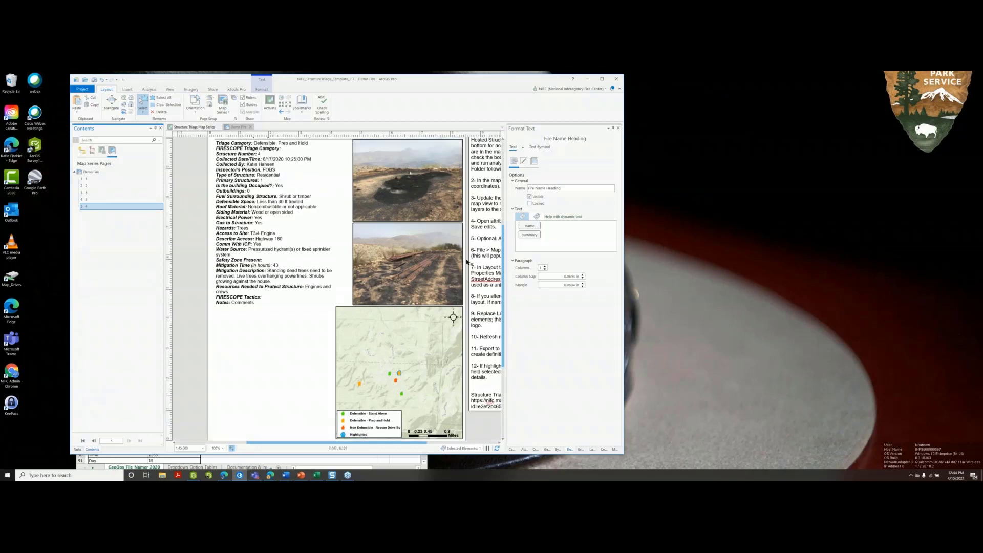
{"action": "scroll", "coordinate": [502, 239], "scroll_direction": "up", "scroll_amount": 2}
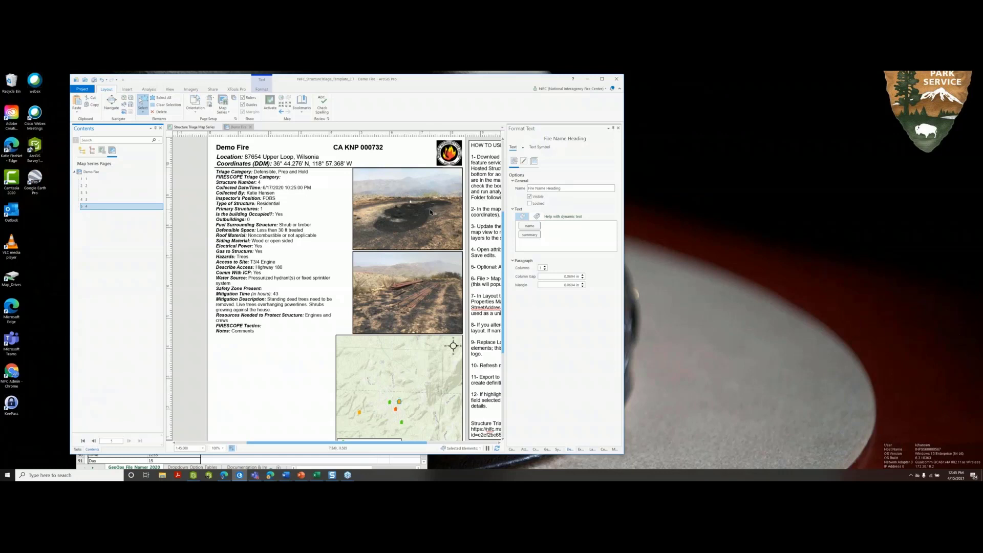
Inspect the top and lower photos' attachment filters, then switch to the Structure Triage Map Series map.
{"action": "left_click", "coordinate": [397, 202]}
{"action": "right_click", "coordinate": [396, 202]}
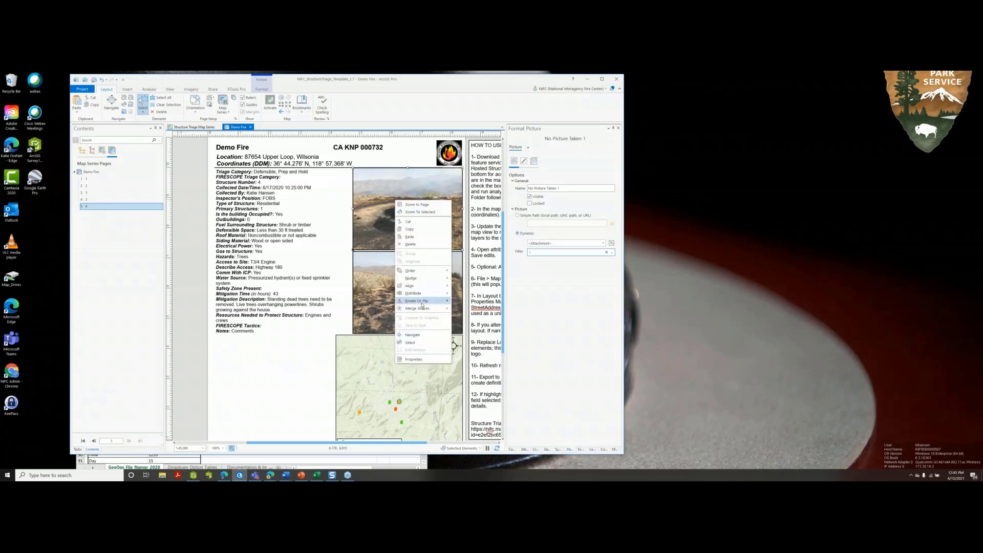
{"action": "left_click", "coordinate": [353, 313]}
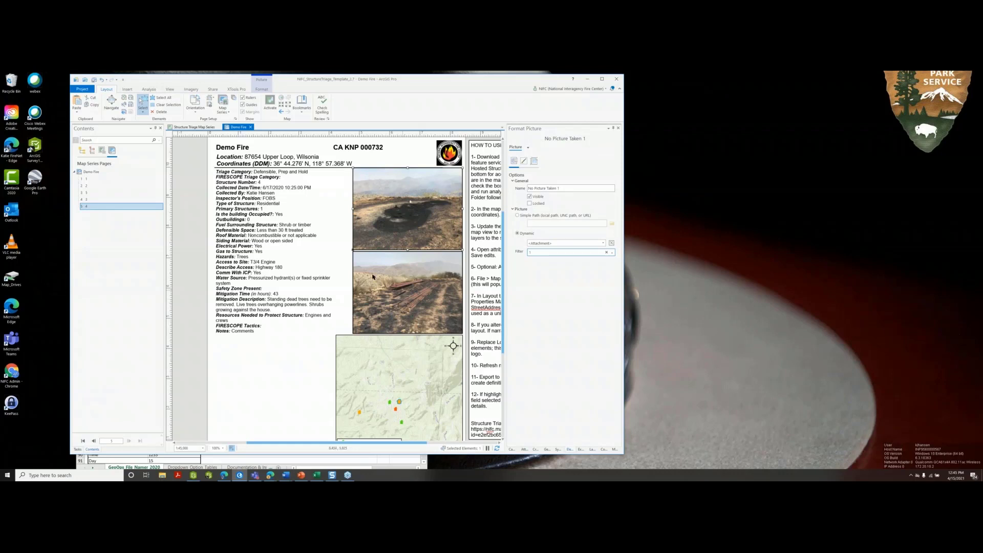
{"action": "left_click", "coordinate": [422, 295]}
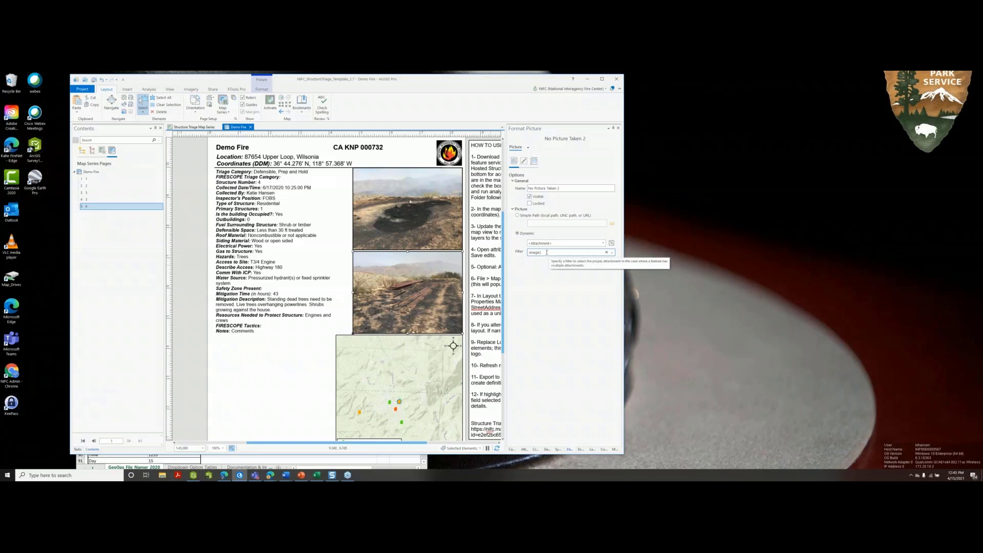
{"action": "left_click", "coordinate": [433, 195]}
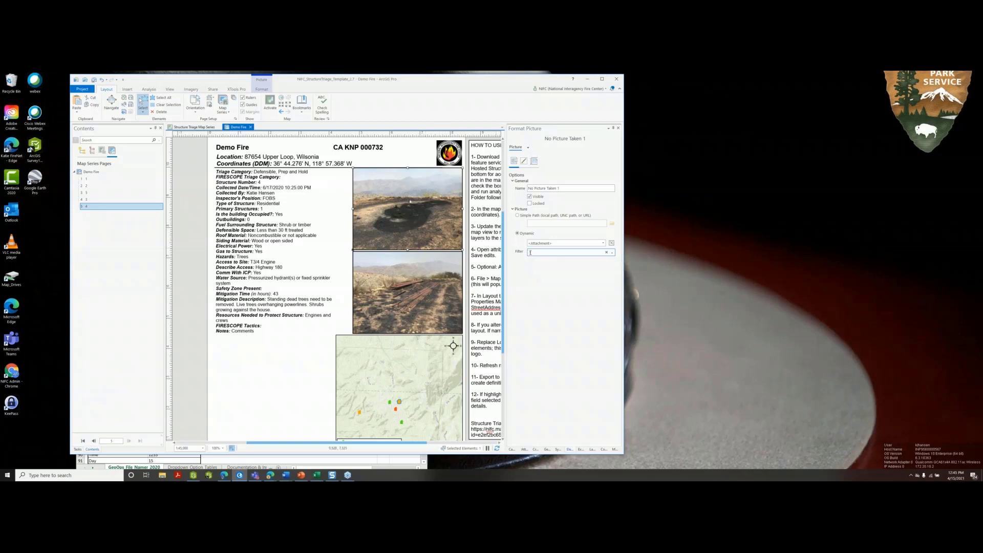
{"action": "left_click", "coordinate": [430, 301]}
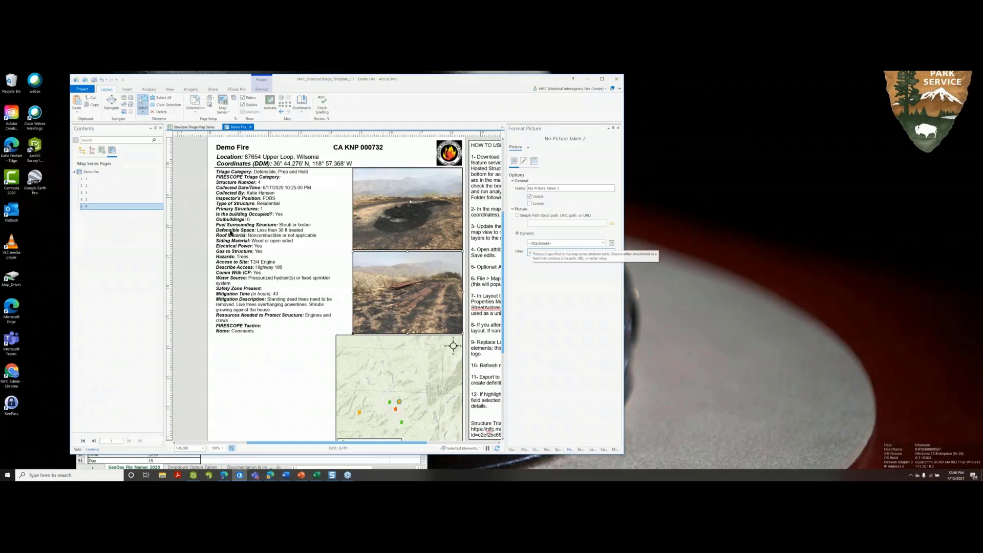
{"action": "left_click", "coordinate": [184, 127]}
Open the Structure Triage attribute table and view the selected structure's two image attachments.
{"action": "right_click", "coordinate": [100, 219]}
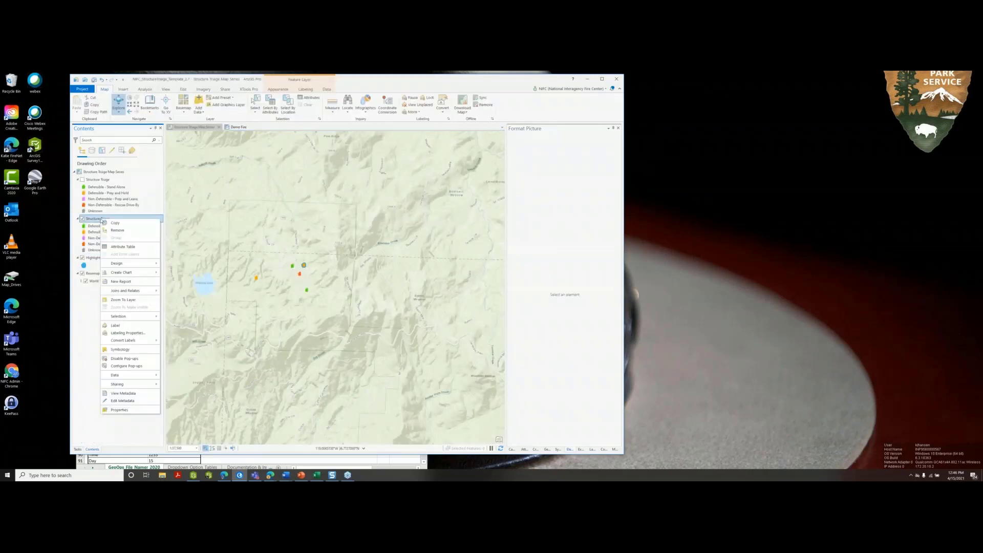
{"action": "left_click", "coordinate": [123, 246]}
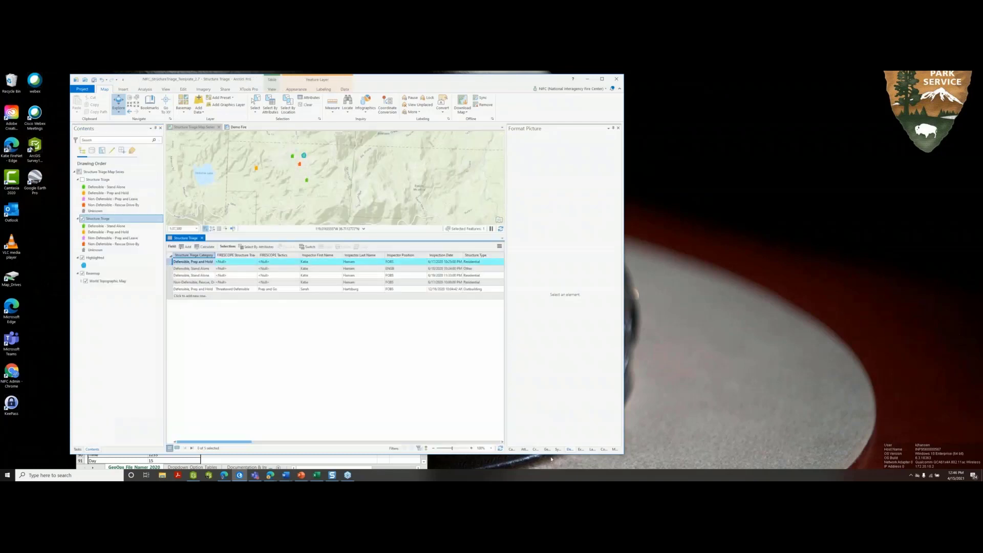
{"action": "left_click", "coordinate": [525, 449]}
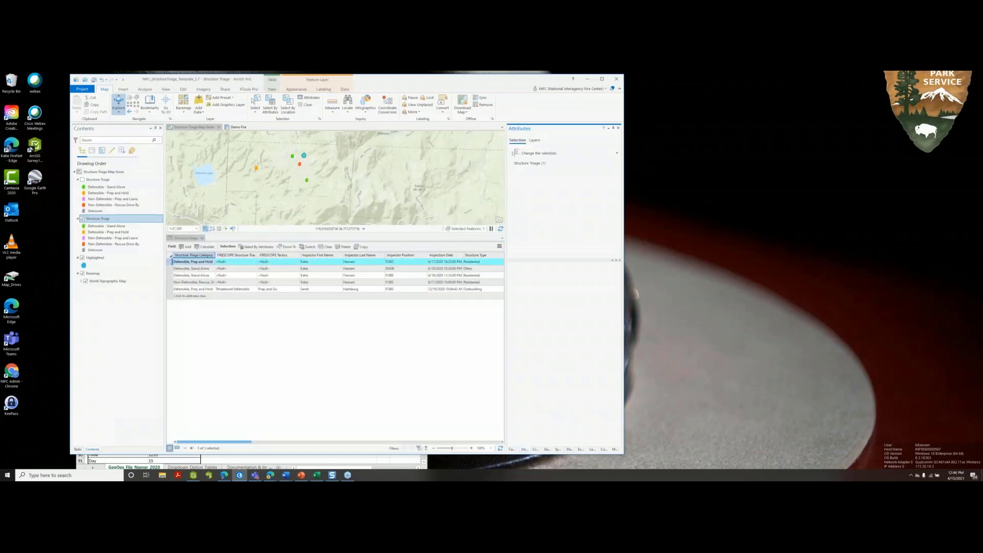
{"action": "left_click", "coordinate": [560, 267]}
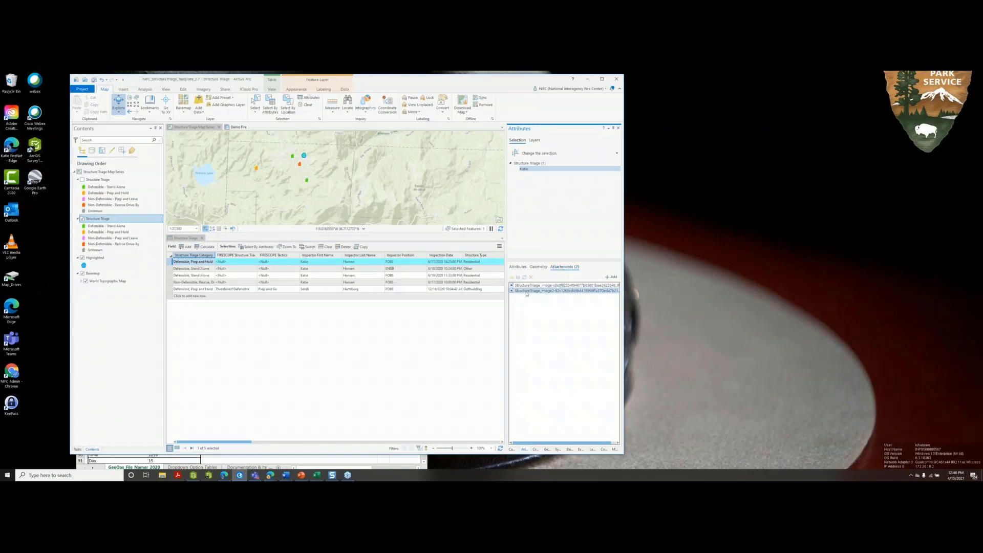
{"action": "mouse_move", "coordinate": [534, 288]}
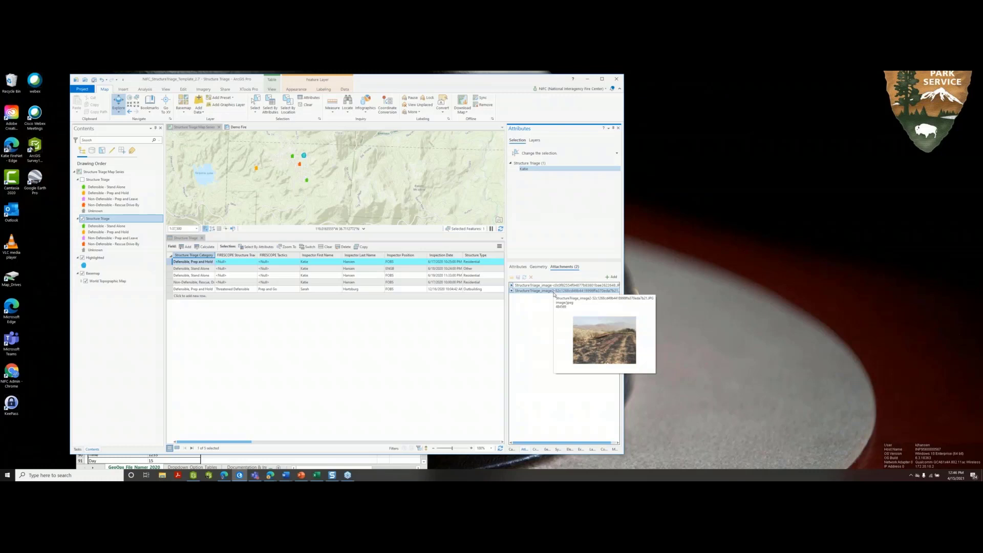
Return to the Demo Fire layout, close the table, and select the top and lower photos.
{"action": "left_click", "coordinate": [237, 127]}
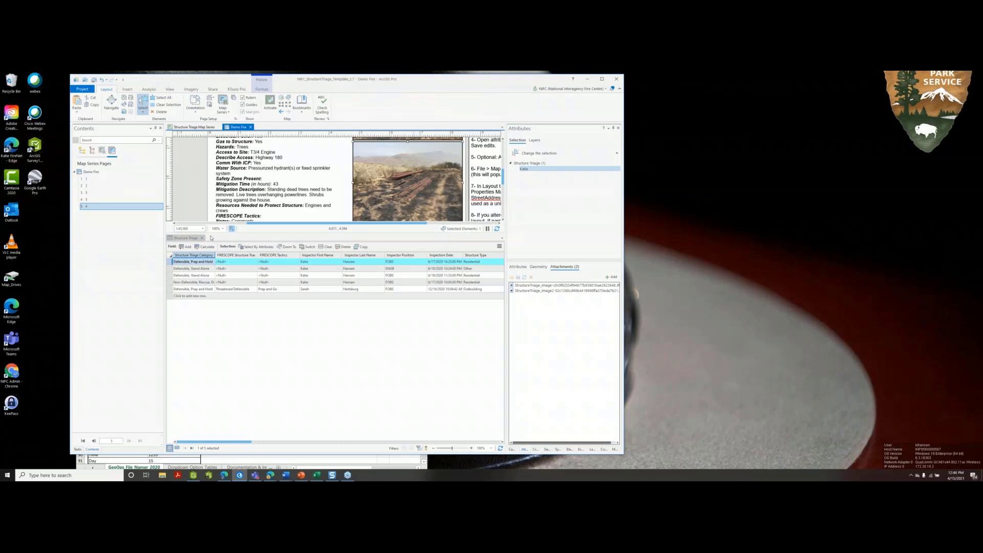
{"action": "left_click", "coordinate": [203, 238]}
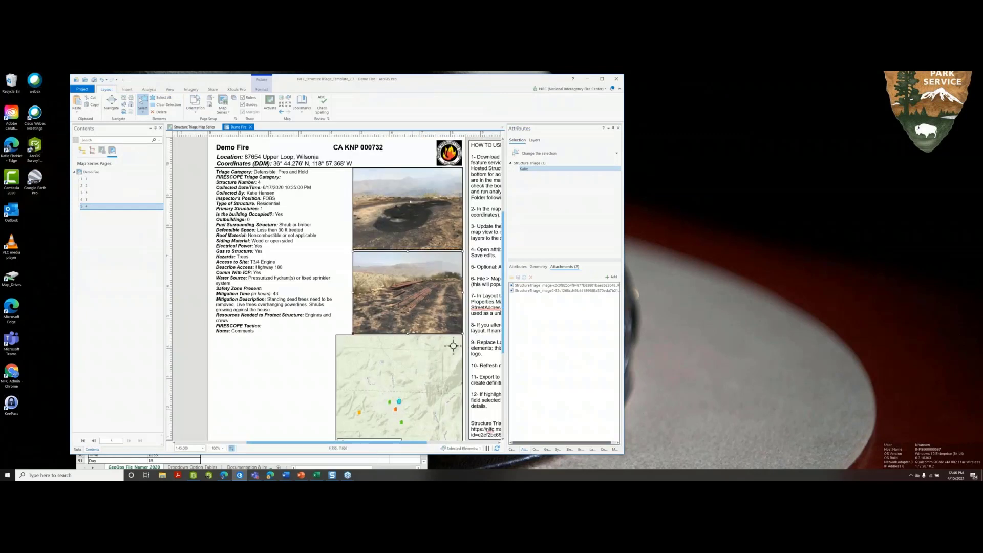
{"action": "double_click", "coordinate": [409, 205]}
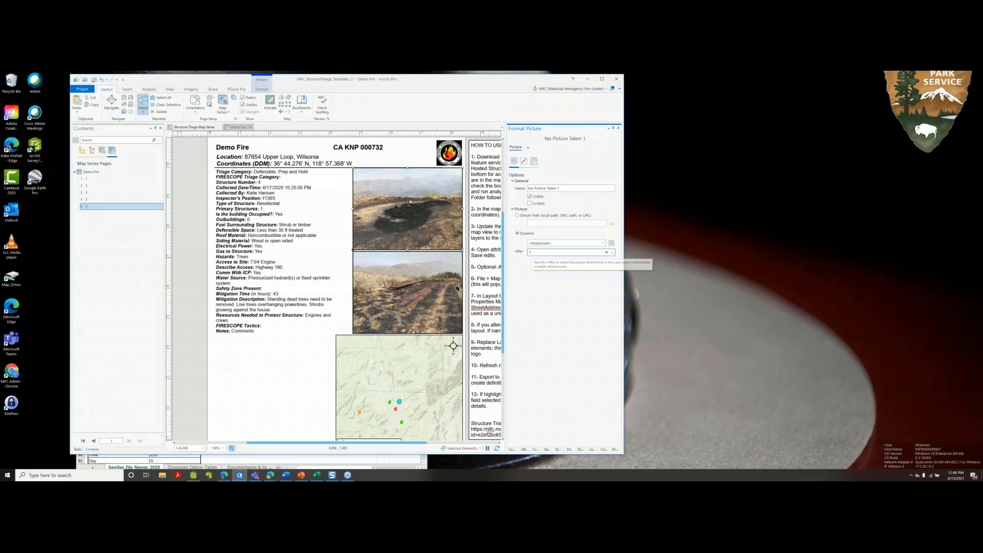
{"action": "left_click", "coordinate": [440, 285]}
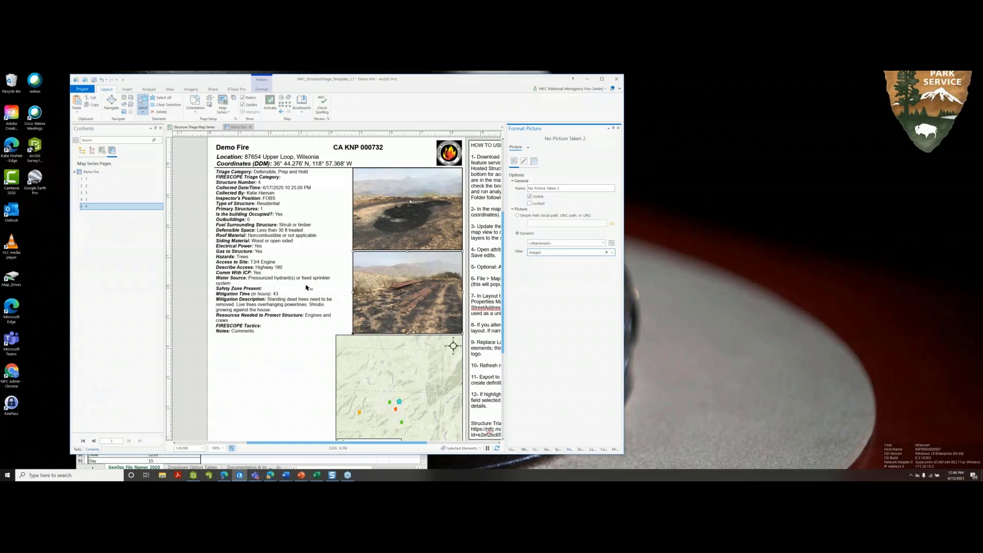
Open the Structure Triage attribute table on the map view, scroll its columns and resize the splitter.
{"action": "left_click", "coordinate": [239, 127]}
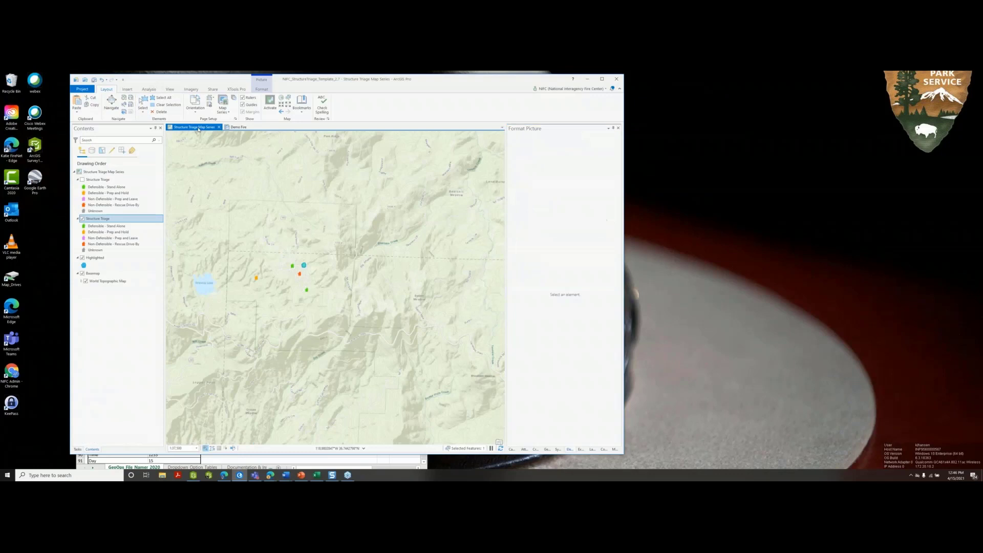
{"action": "right_click", "coordinate": [97, 218]}
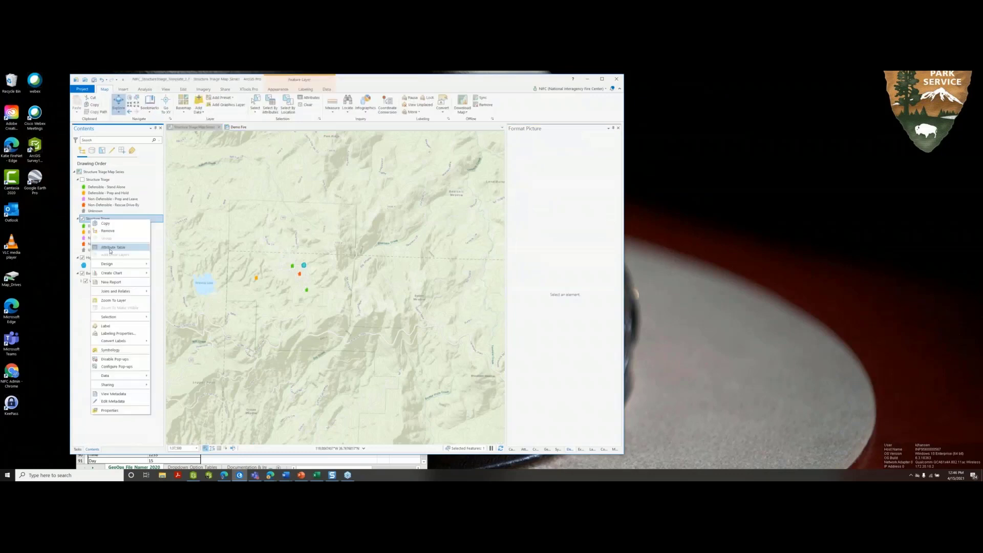
{"action": "left_click", "coordinate": [110, 249]}
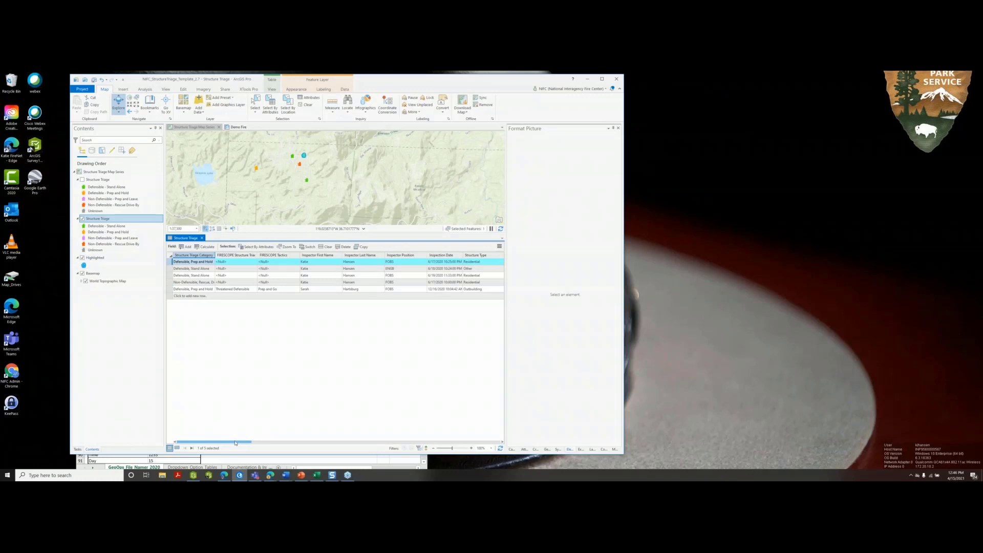
{"action": "left_click_drag", "start_coordinate": [235, 443], "coordinate": [491, 444]}
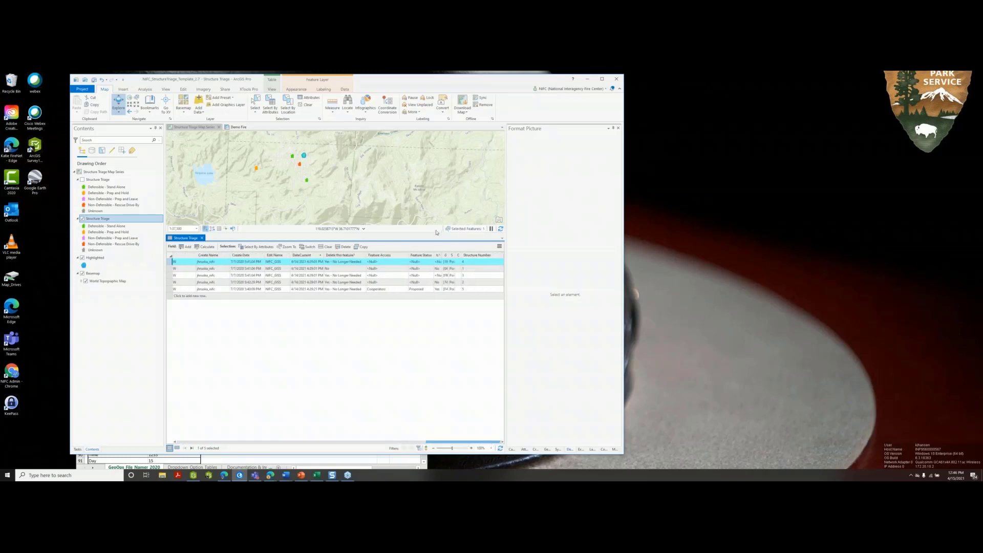
{"action": "left_click_drag", "start_coordinate": [435, 235], "coordinate": [443, 300]}
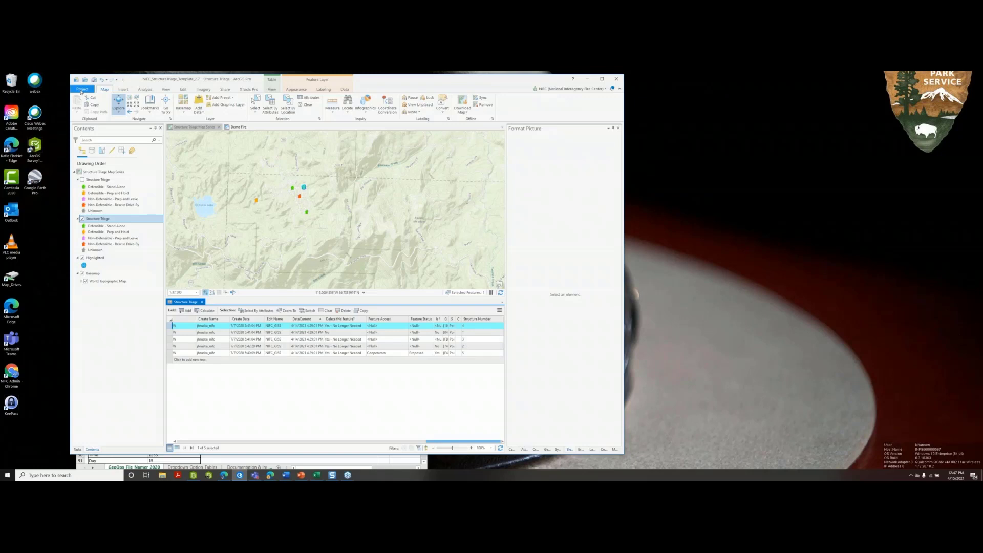
Start a Save As and browse to the 2021_Demo Fire\projects folder.
{"action": "left_click", "coordinate": [81, 90]}
{"action": "left_click", "coordinate": [84, 138]}
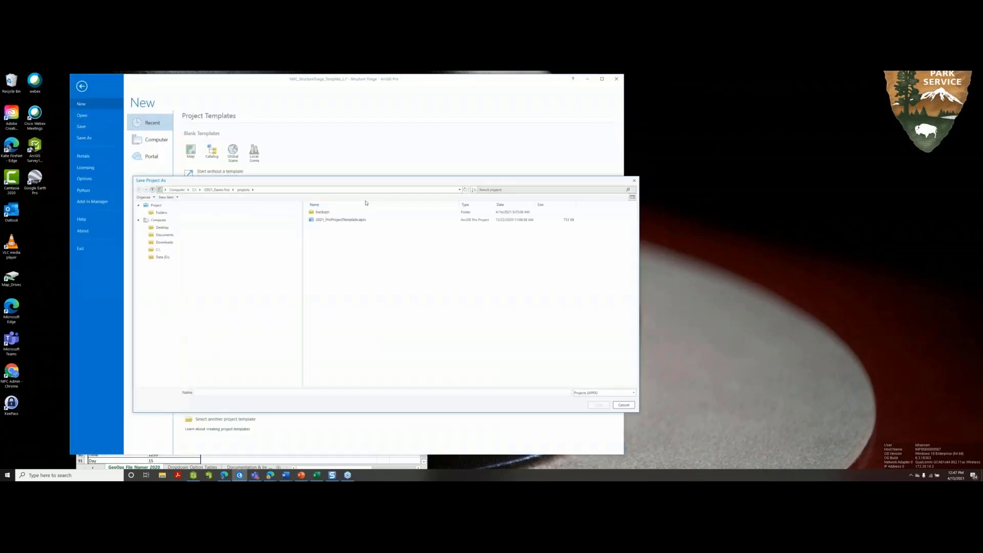
{"action": "left_click", "coordinate": [217, 189]}
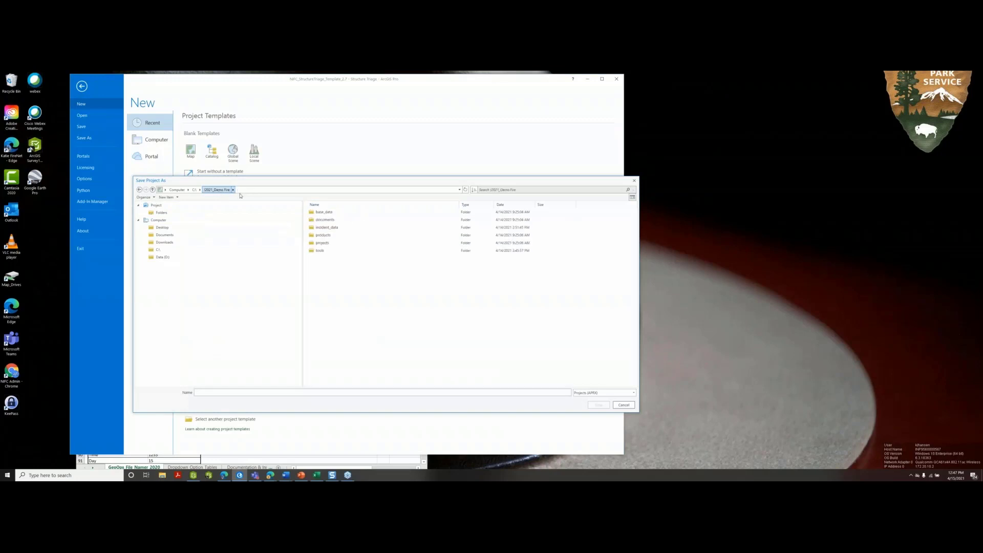
{"action": "double_click", "coordinate": [322, 243]}
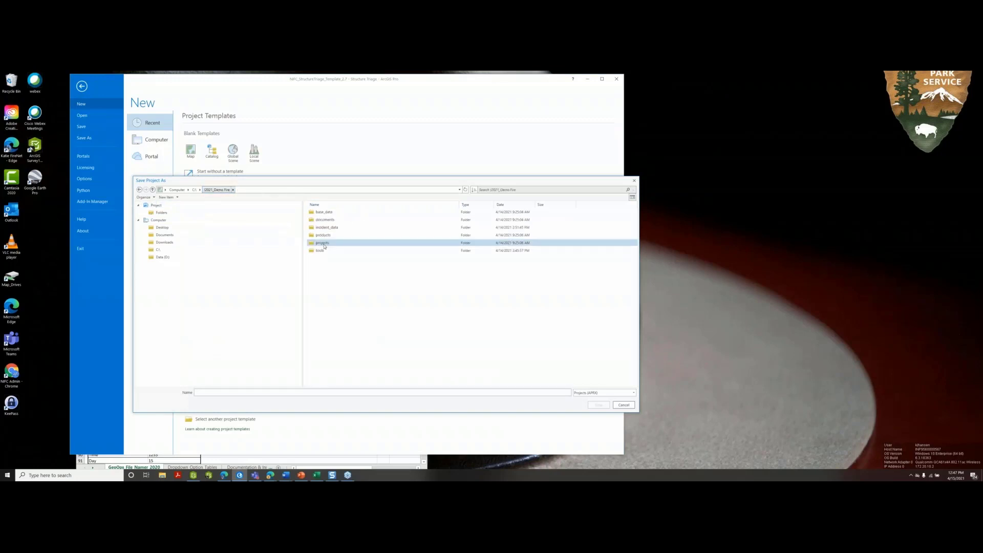
Name the project from Excel cell D11, replacing 'edit' with 'structuretriage', and save it.
{"action": "left_click", "coordinate": [317, 475]}
{"action": "scroll", "coordinate": [239, 377], "scroll_direction": "up", "scroll_amount": 5}
{"action": "scroll", "coordinate": [239, 377], "scroll_direction": "up", "scroll_amount": 10}
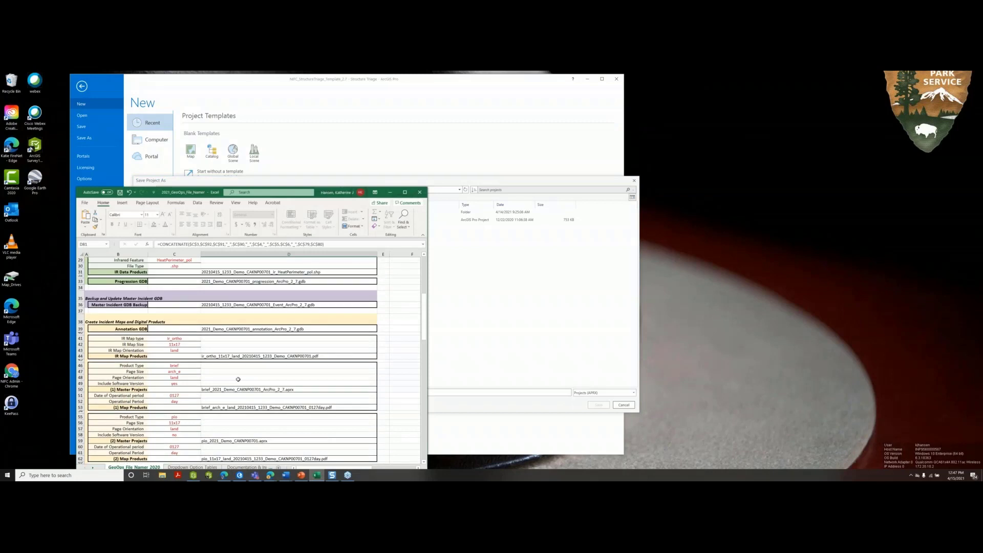
{"action": "scroll", "coordinate": [236, 381], "scroll_direction": "up", "scroll_amount": 2}
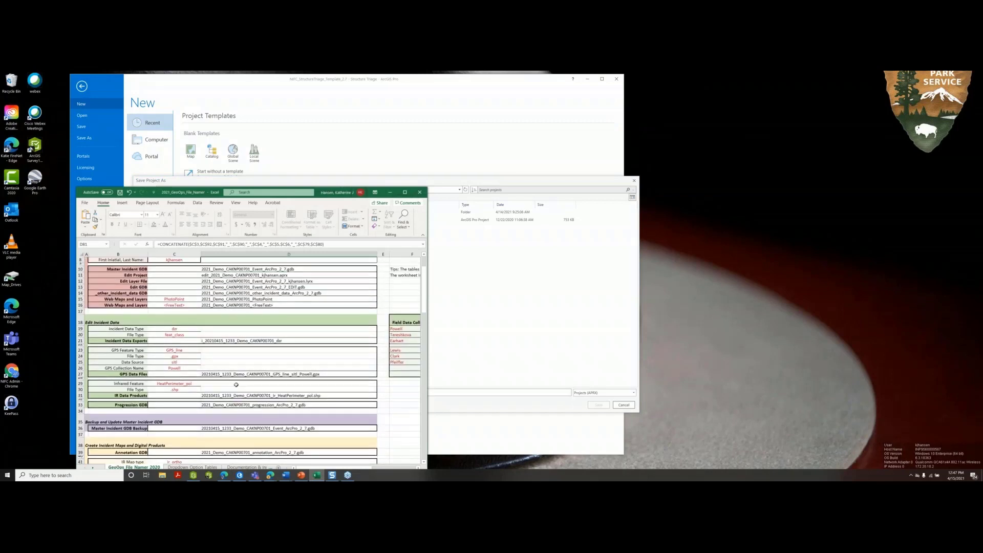
{"action": "left_click", "coordinate": [240, 276]}
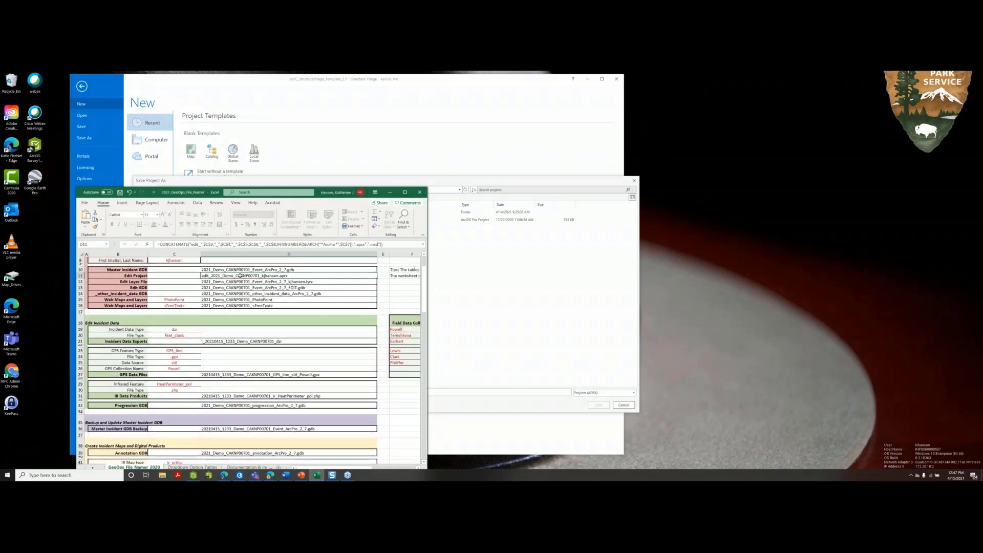
{"action": "key", "text": "ctrl+c"}
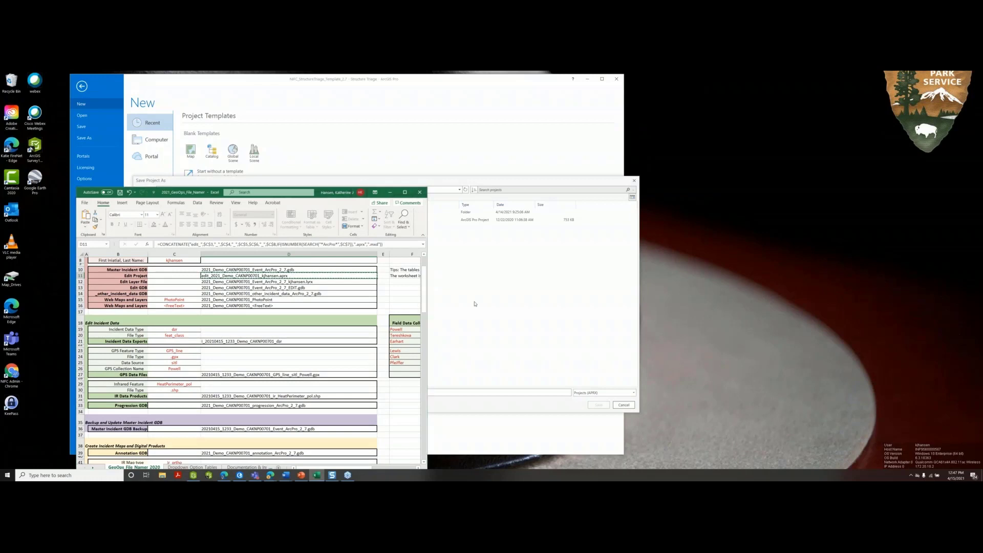
{"action": "left_click", "coordinate": [446, 393]}
{"action": "key", "text": "ctrl+v"}
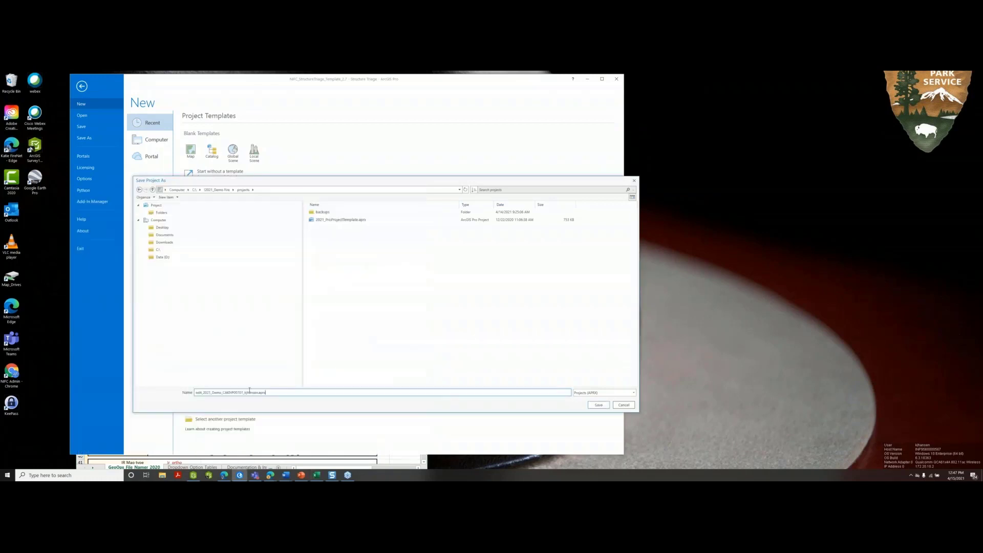
{"action": "left_click_drag", "start_coordinate": [204, 393], "coordinate": [194, 394]}
{"action": "key", "text": "BackSpace"}
{"action": "type", "text": "structuretriage"}
{"action": "left_click", "coordinate": [599, 405]}
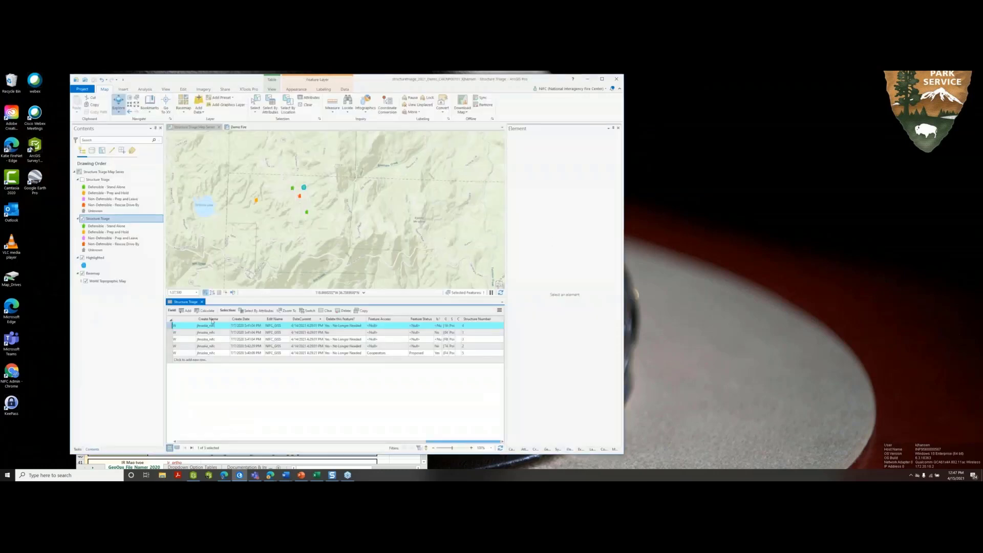
Open Export Layout for Demo Fire and set the map series to All pages in a Single PDF File.
{"action": "left_click", "coordinate": [239, 127]}
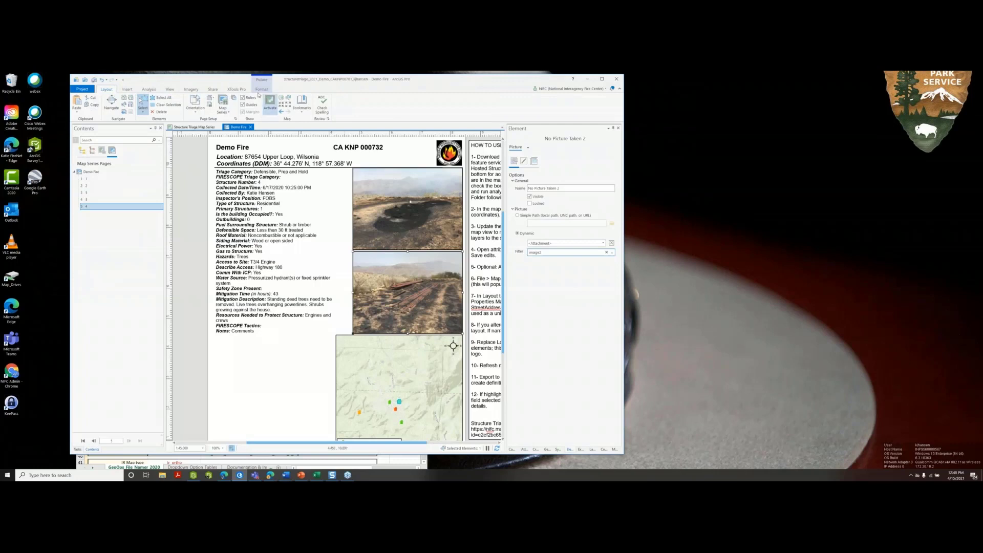
{"action": "left_click", "coordinate": [215, 90]}
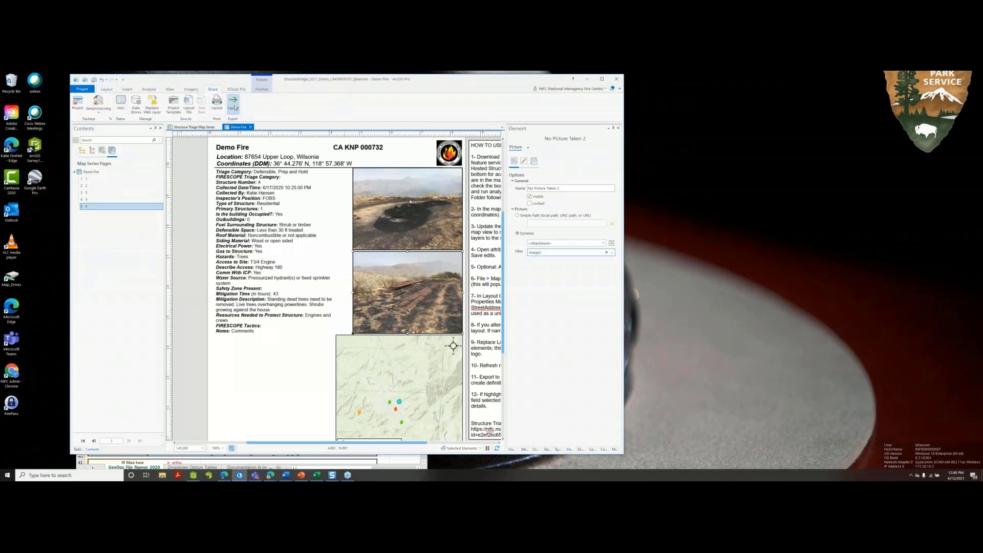
{"action": "left_click", "coordinate": [234, 105]}
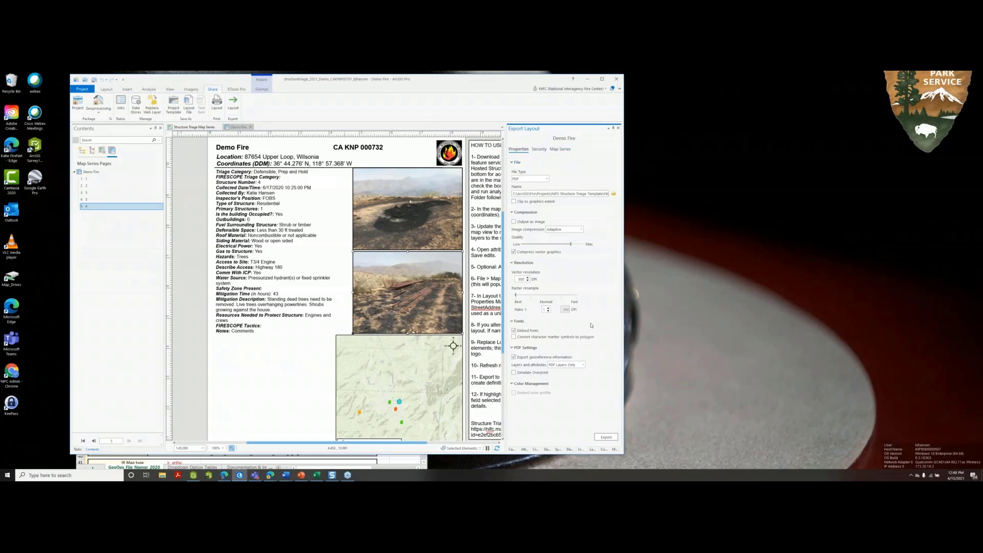
{"action": "left_click", "coordinate": [561, 151]}
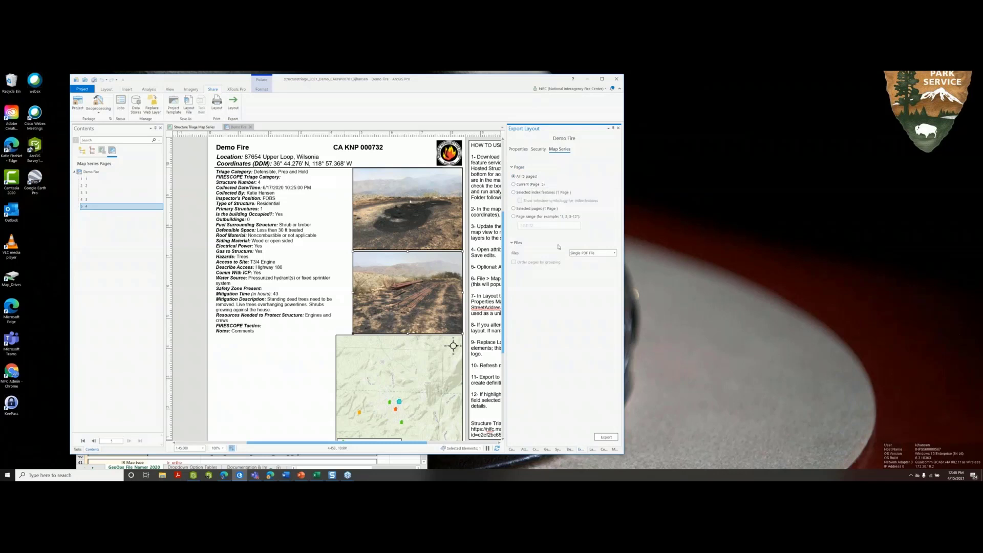
{"action": "left_click", "coordinate": [600, 254]}
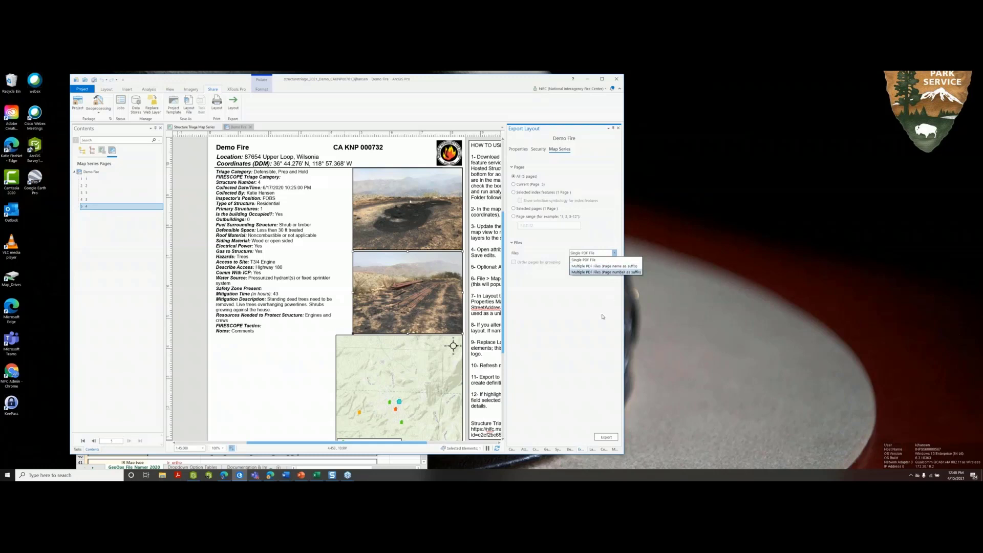
{"action": "left_click", "coordinate": [606, 345]}
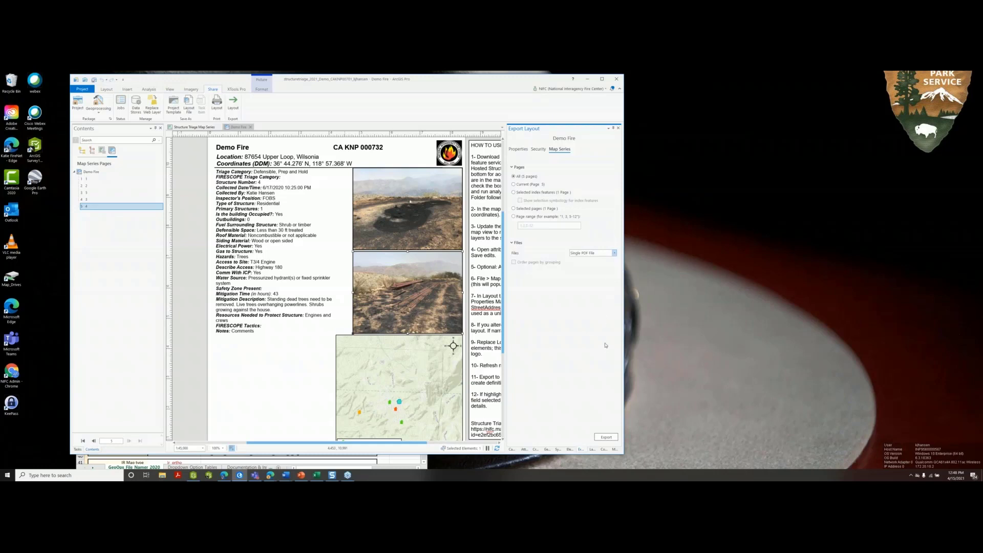
Minimize ArcGIS Pro to reveal the NIFC group page in the browser.
{"action": "left_click", "coordinate": [268, 476]}
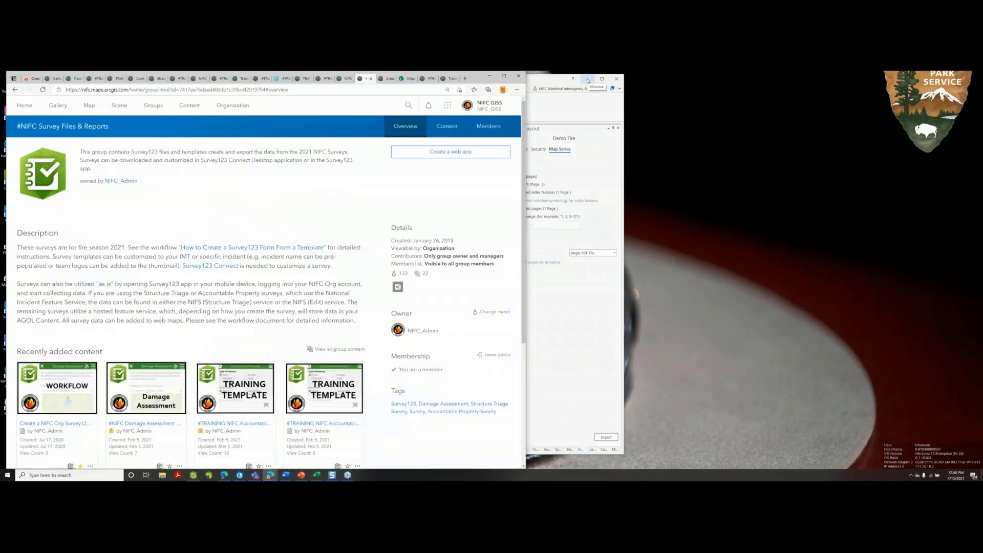
{"action": "left_click", "coordinate": [588, 81]}
{"action": "left_click", "coordinate": [588, 80]}
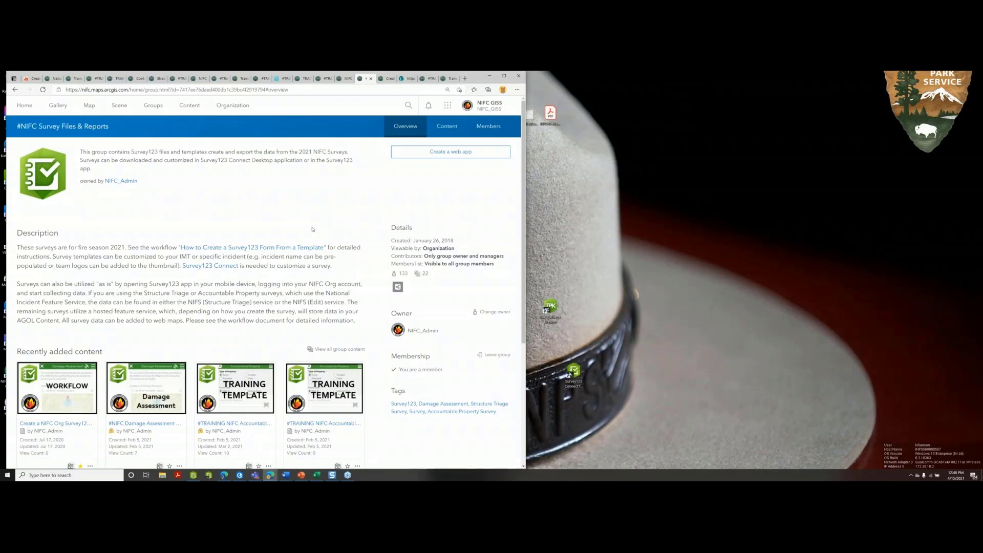
{"action": "scroll", "coordinate": [313, 229], "scroll_direction": "down", "scroll_amount": 1}
{"action": "scroll", "coordinate": [313, 229], "scroll_direction": "down", "scroll_amount": 2}
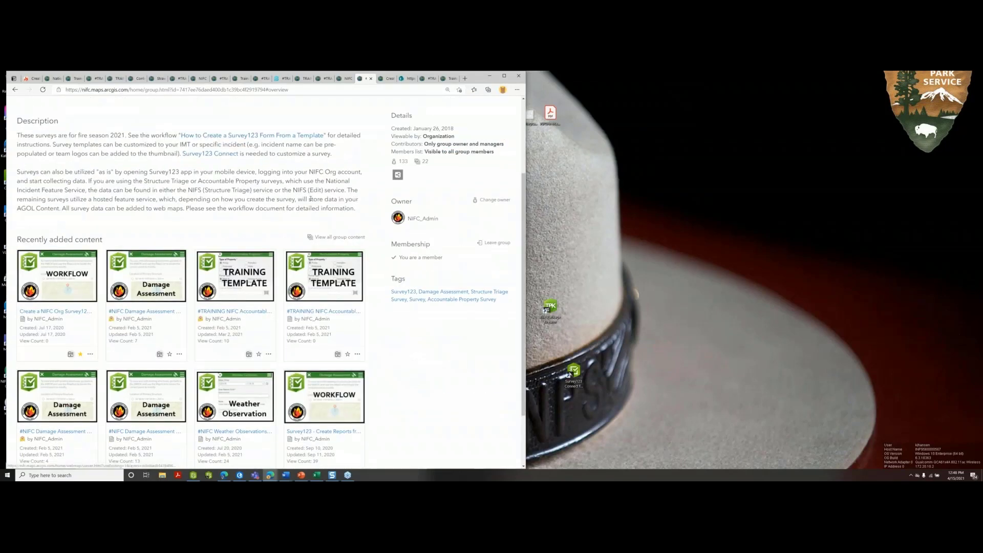
Switch to the browser tab holding the NIFC Org Template survey guide PDF.
{"action": "key", "text": "ctrl+Tab"}
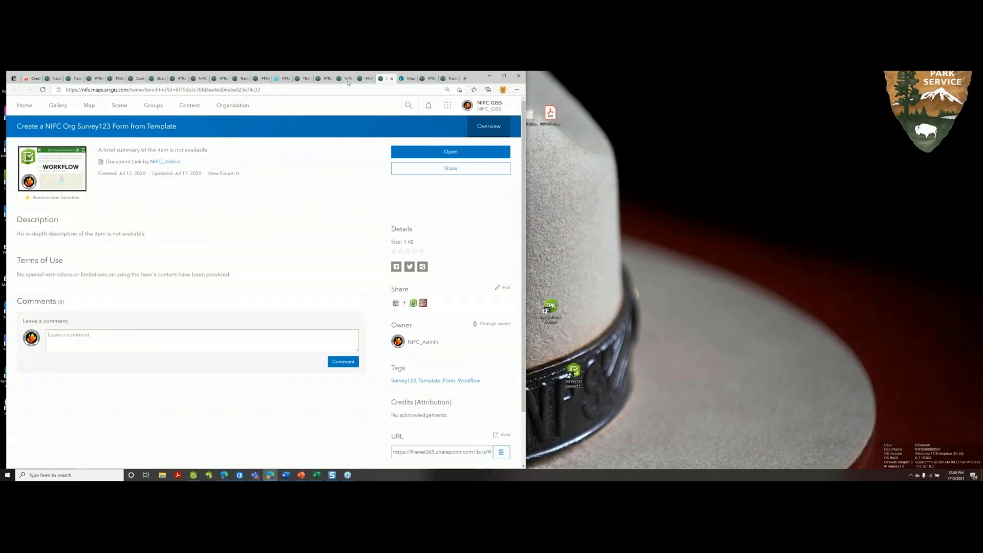
{"action": "left_click", "coordinate": [408, 79]}
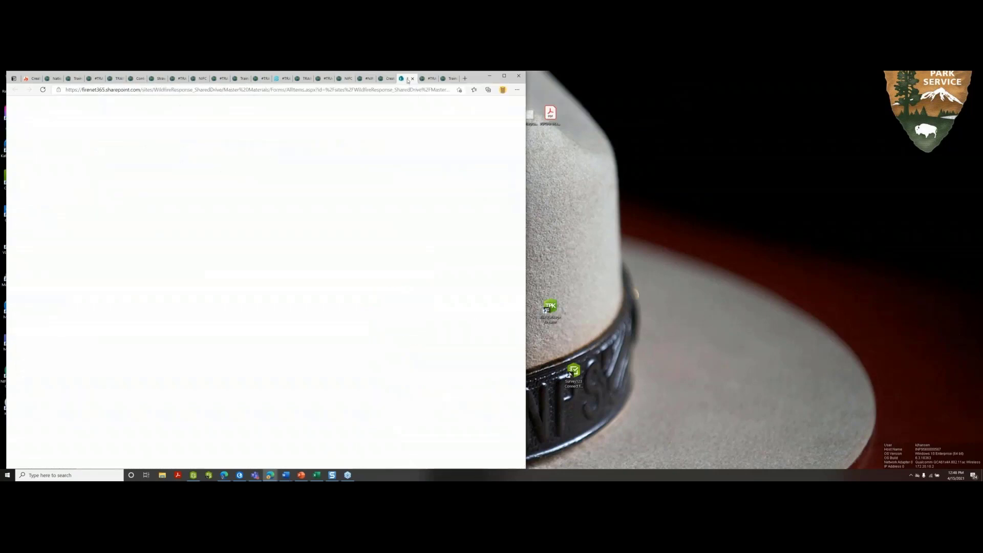
{"action": "scroll", "coordinate": [520, 199], "scroll_direction": "up", "scroll_amount": 2}
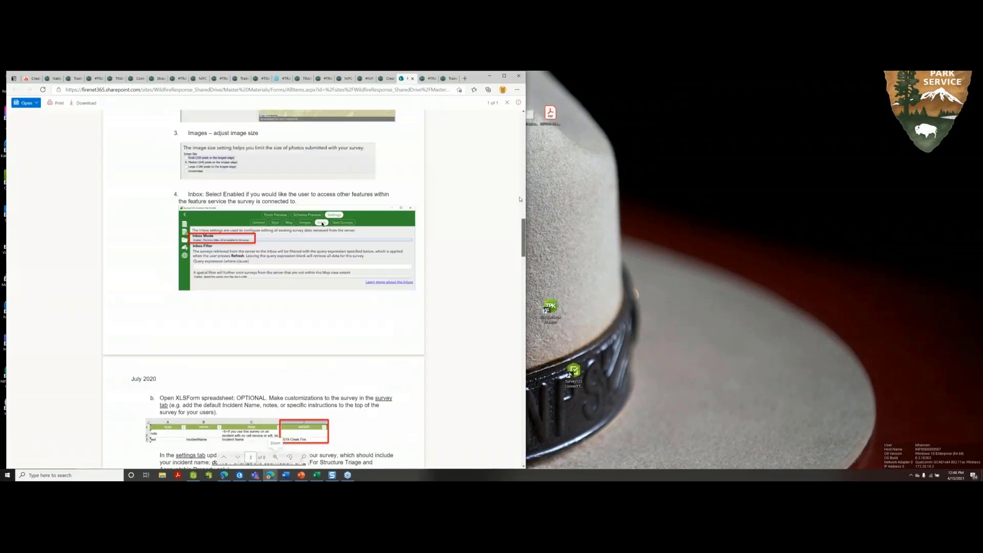
{"action": "scroll", "coordinate": [521, 199], "scroll_direction": "up", "scroll_amount": 10}
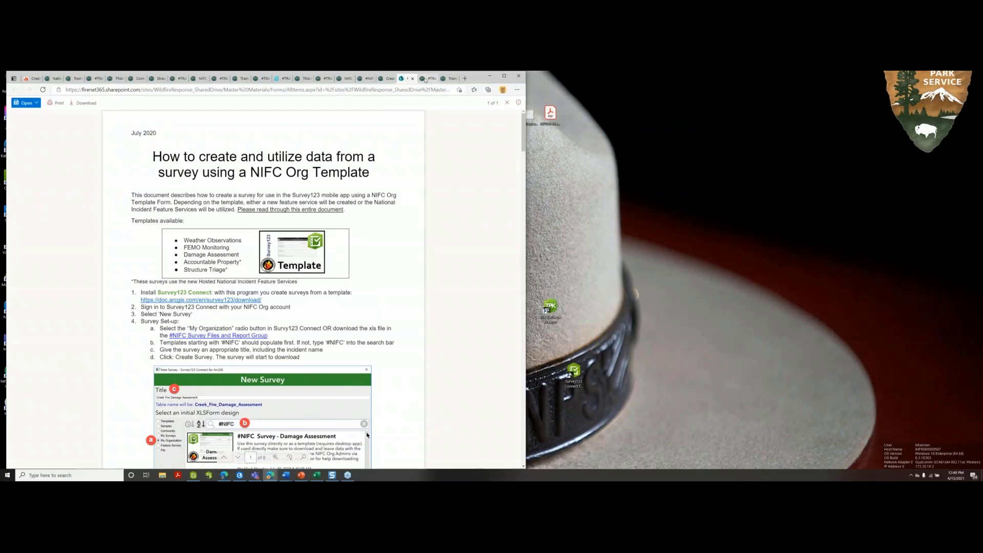
Open the #TRAINING Incident Web Map Template 2021 and zoom into the Sierra Nevada fire area.
{"action": "left_click", "coordinate": [426, 79]}
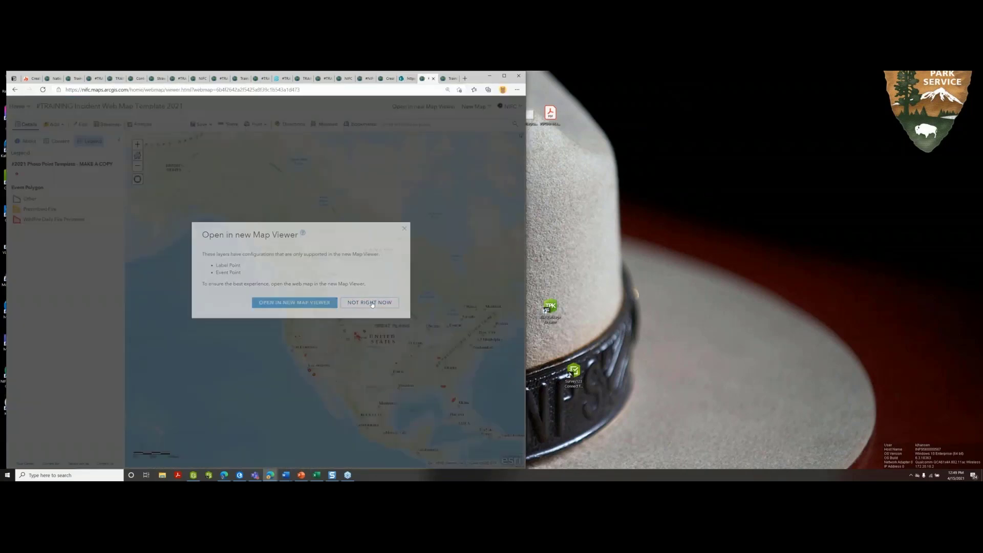
{"action": "left_click", "coordinate": [370, 302]}
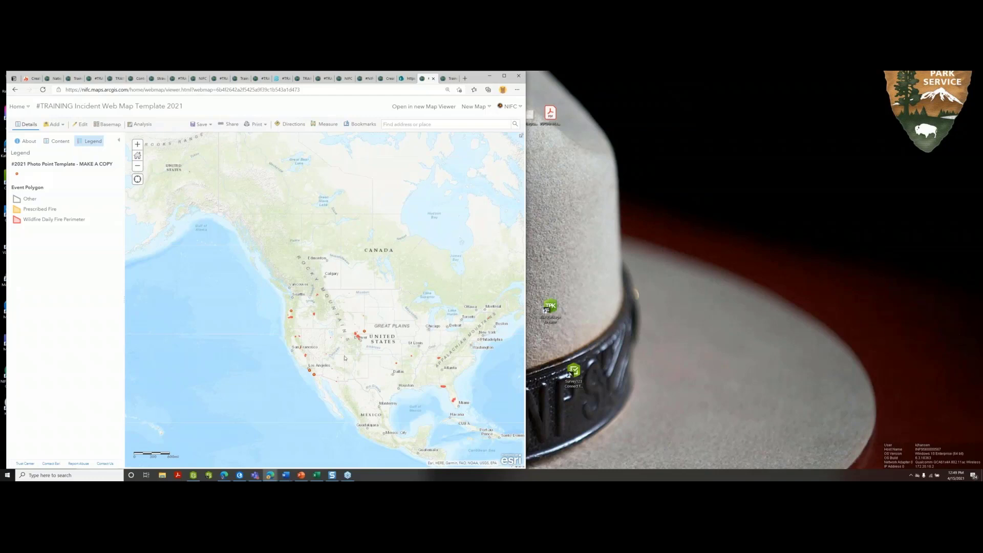
{"action": "left_click_drag", "start_coordinate": [345, 358], "coordinate": [254, 316]}
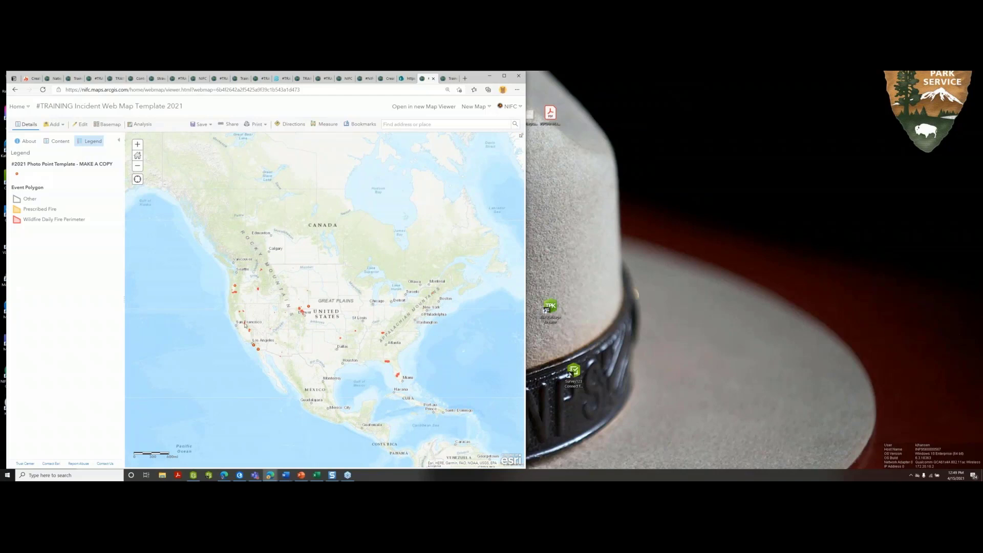
{"action": "left_click_drag", "start_coordinate": [242, 319], "coordinate": [251, 326]}
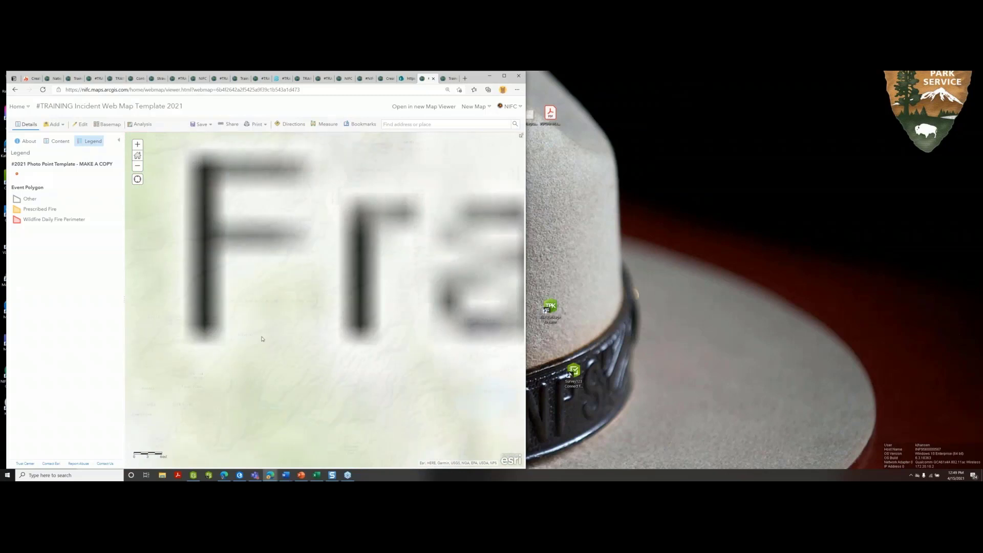
{"action": "scroll", "coordinate": [212, 315], "scroll_direction": "up", "scroll_amount": 1}
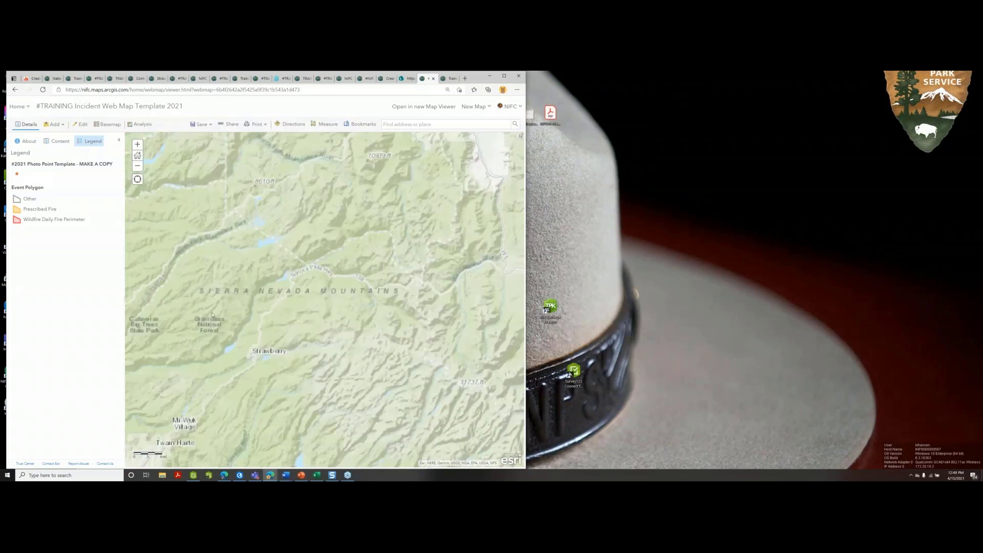
{"action": "scroll", "coordinate": [213, 314], "scroll_direction": "up", "scroll_amount": 1}
{"action": "left_click_drag", "start_coordinate": [213, 314], "coordinate": [295, 384]}
Turn on the Structure Triage layer in the map's Content list.
{"action": "left_click", "coordinate": [57, 141]}
{"action": "mouse_move", "coordinate": [71, 191]}
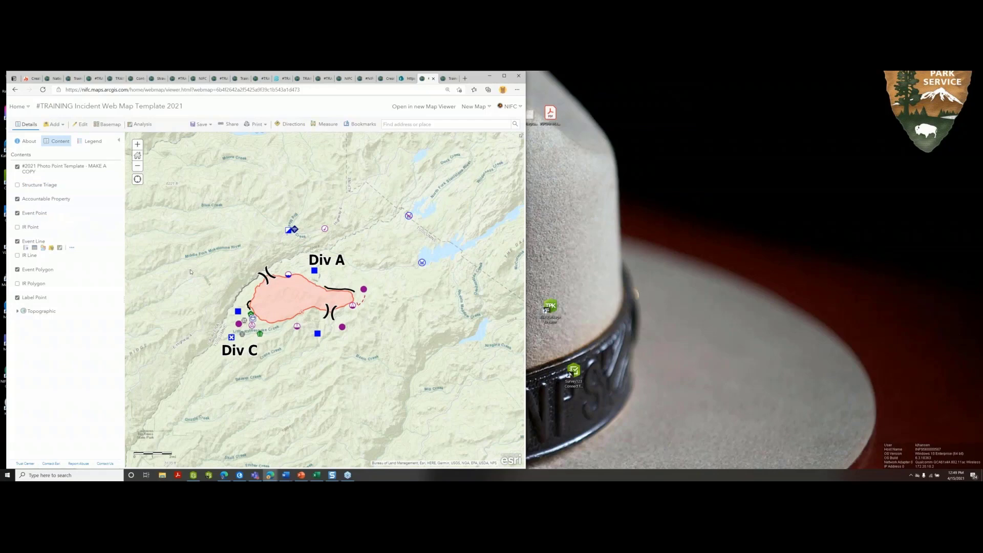
{"action": "left_click", "coordinate": [17, 185]}
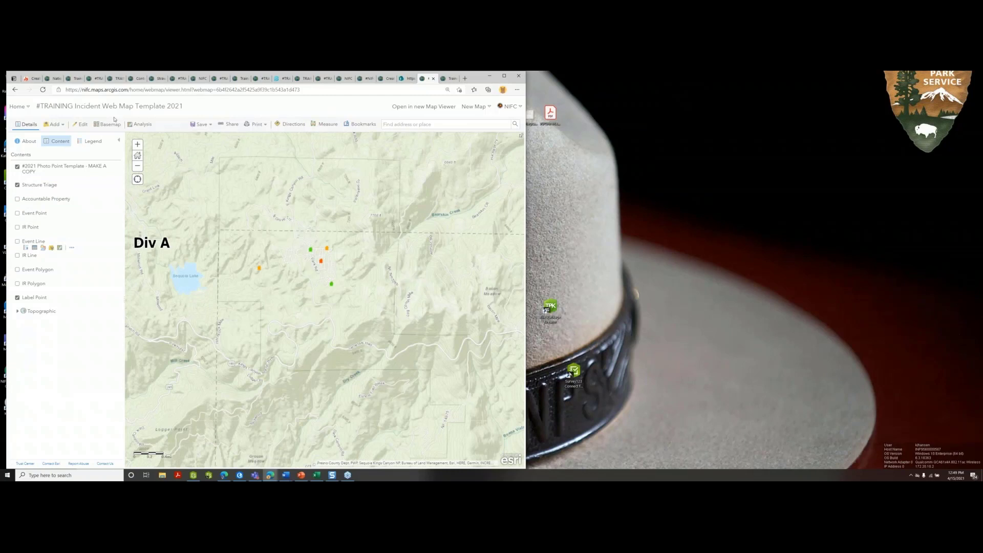
Set up Extract Data for the Structure Triage layer with File Geodatabase output format.
{"action": "left_click", "coordinate": [142, 126]}
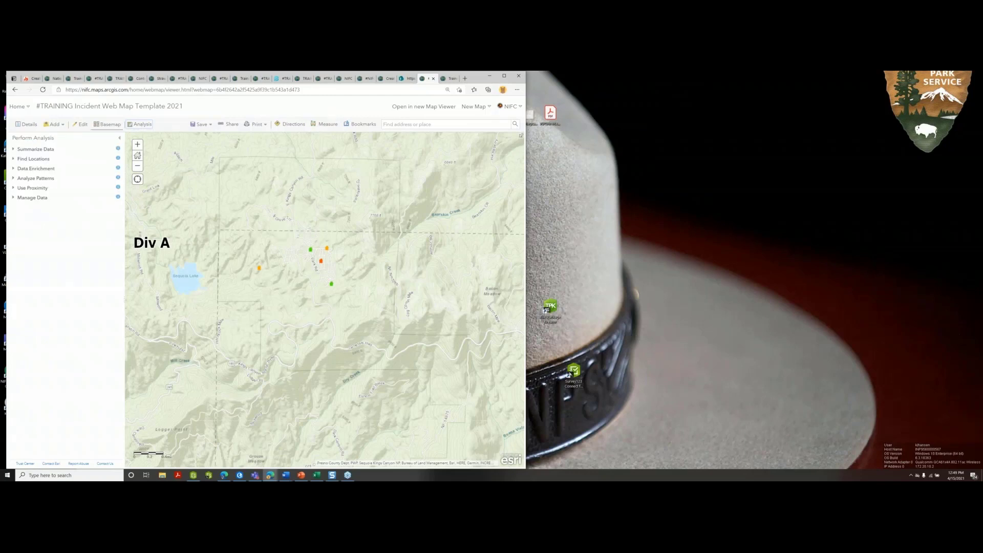
{"action": "left_click", "coordinate": [31, 198]}
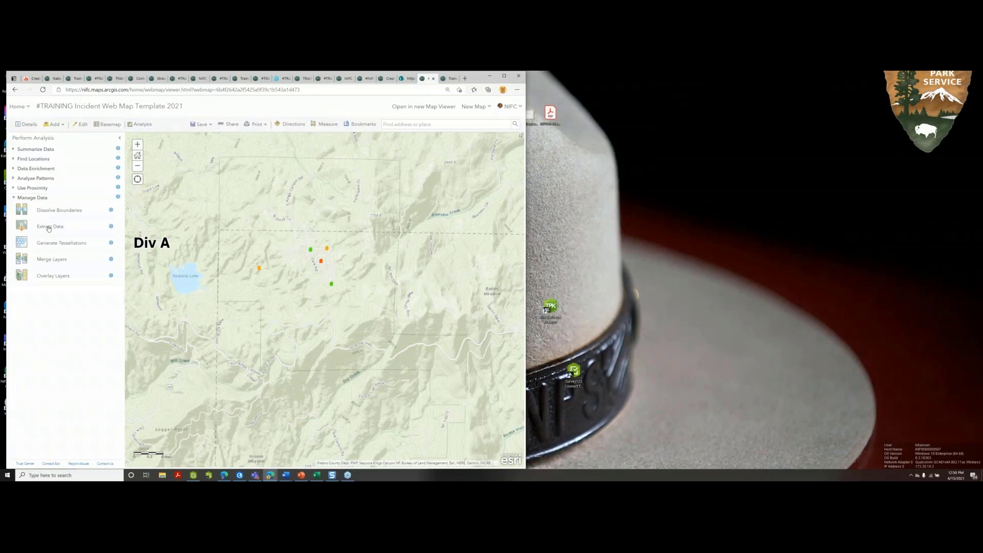
{"action": "left_click", "coordinate": [49, 227]}
{"action": "left_click", "coordinate": [37, 176]}
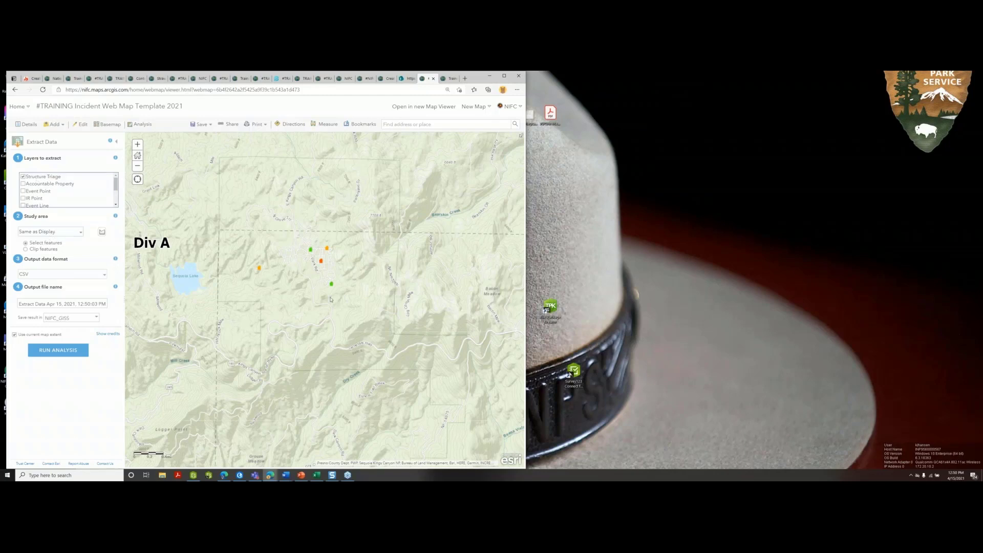
{"action": "left_click", "coordinate": [58, 280]}
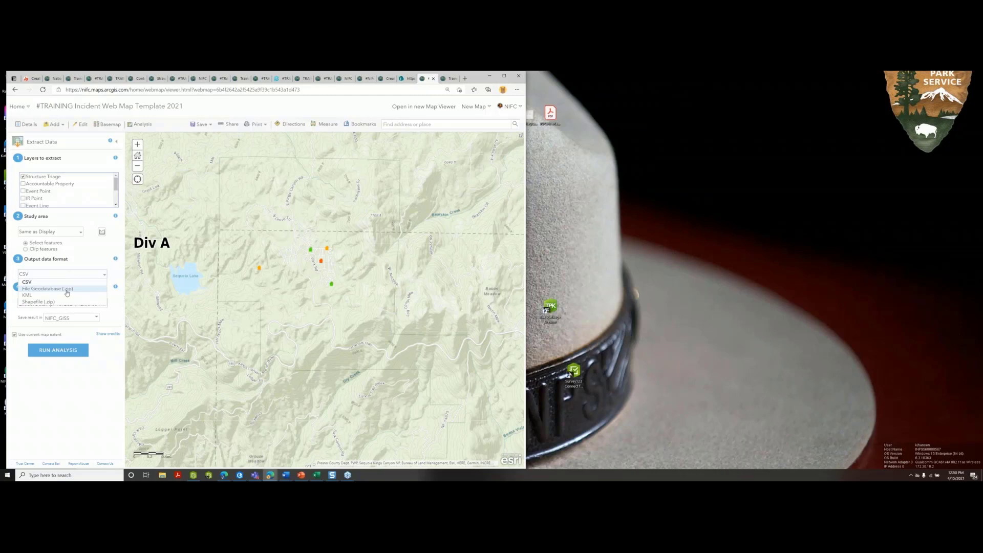
{"action": "left_click", "coordinate": [66, 289]}
Name the output StructureTriage_20210415 and run the extraction.
{"action": "triple_click", "coordinate": [44, 304]}
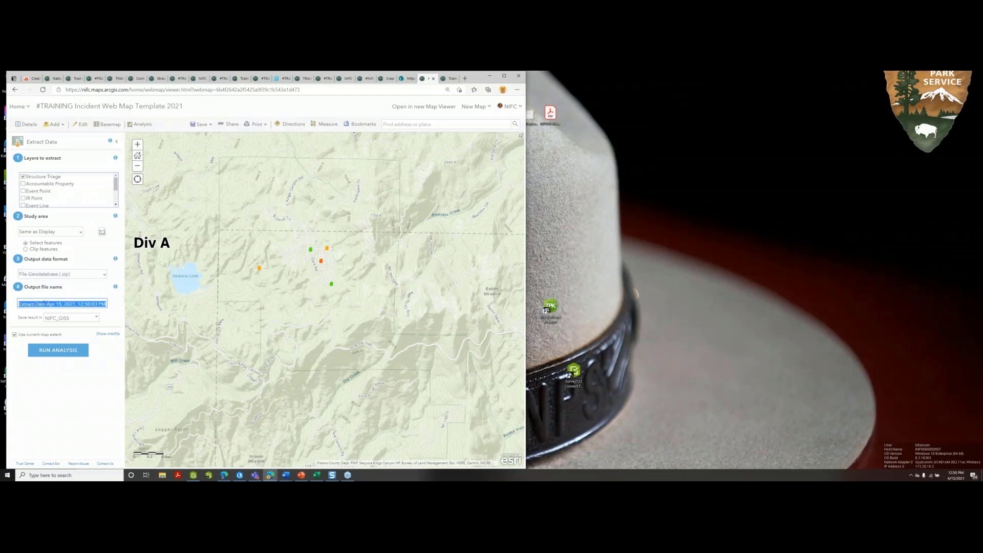
{"action": "type", "text": "StruvtureTriagec"}
{"action": "key", "text": "End"}
{"action": "type", "text": "_20210415"}
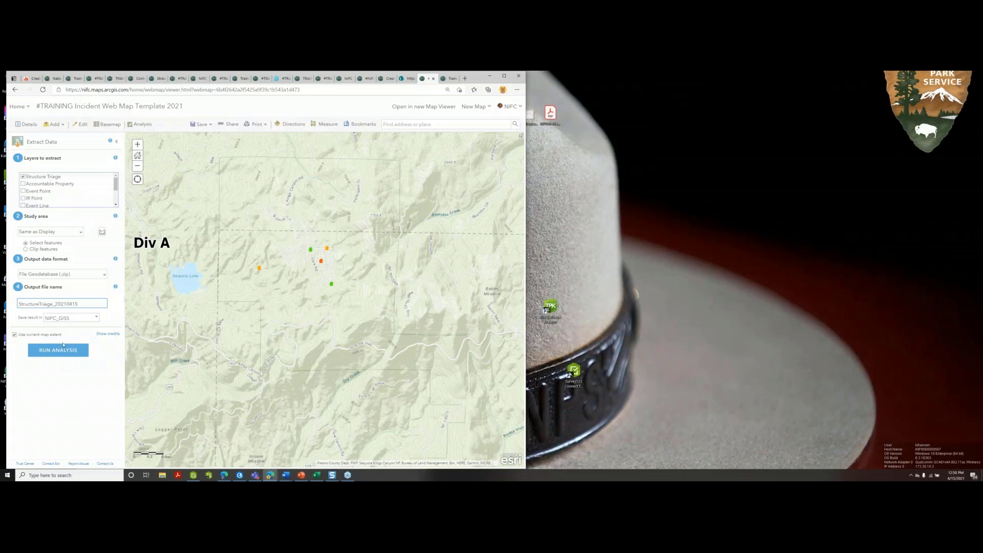
{"action": "left_click", "coordinate": [64, 351]}
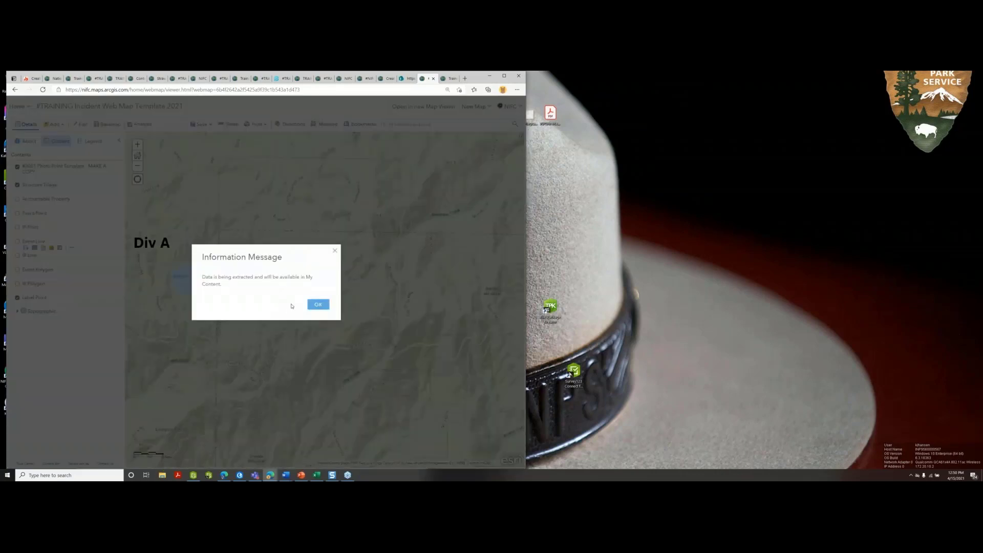
Dismiss the extraction notice and view the Training_StructureTriage_Extract file geodatabase item page.
{"action": "left_click", "coordinate": [317, 305]}
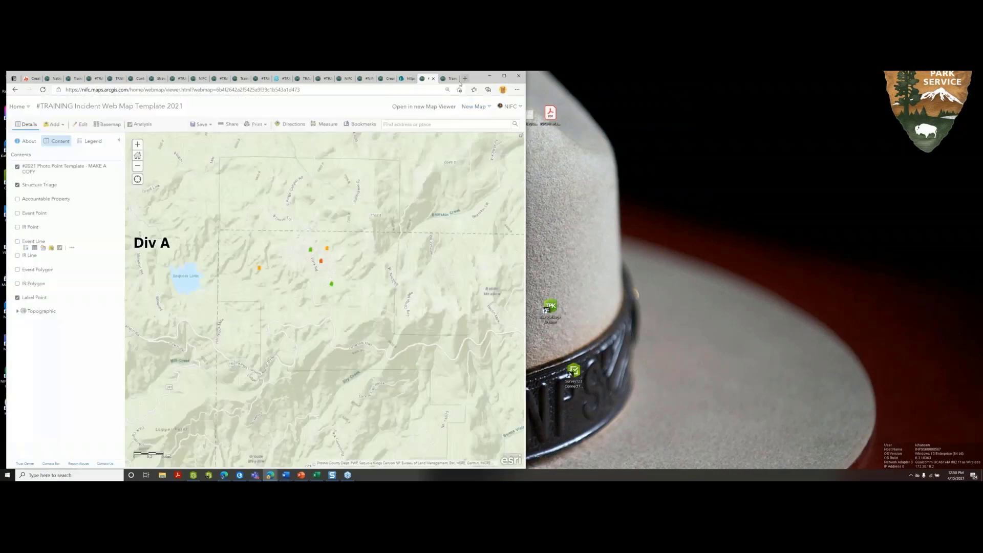
{"action": "left_click", "coordinate": [451, 79]}
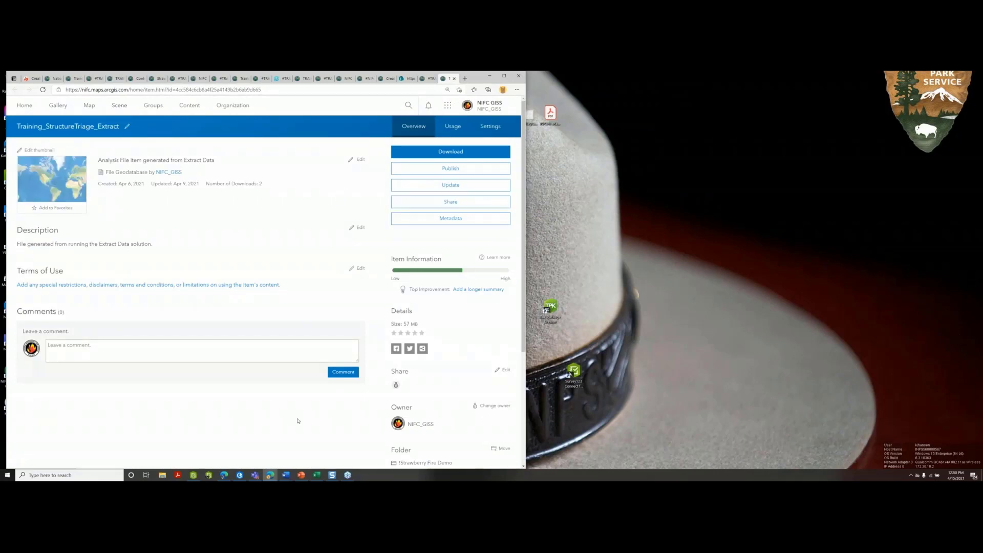
Return to ArcGIS Pro's Structure Triage Map Series map with its PDF export settings.
{"action": "left_click", "coordinate": [241, 478]}
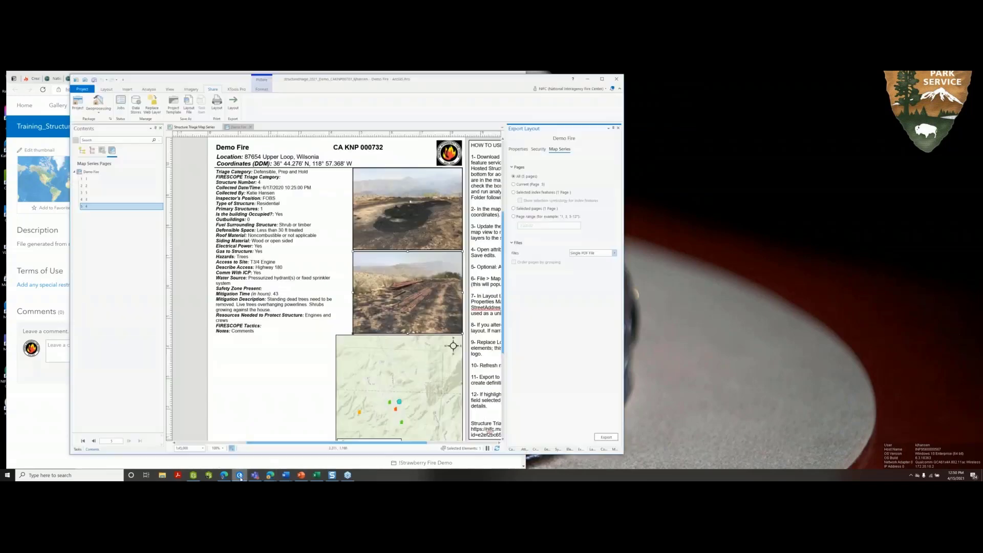
{"action": "left_click", "coordinate": [185, 128]}
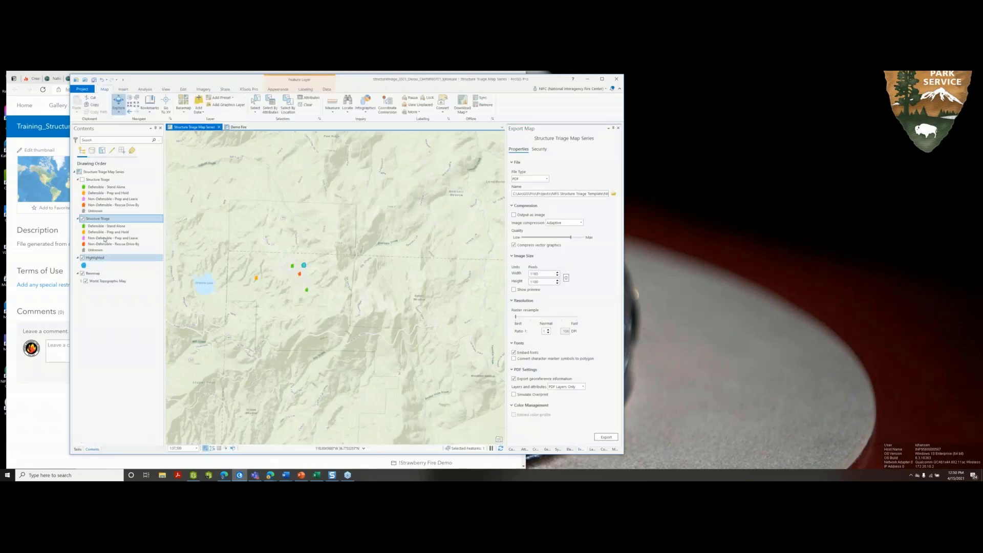